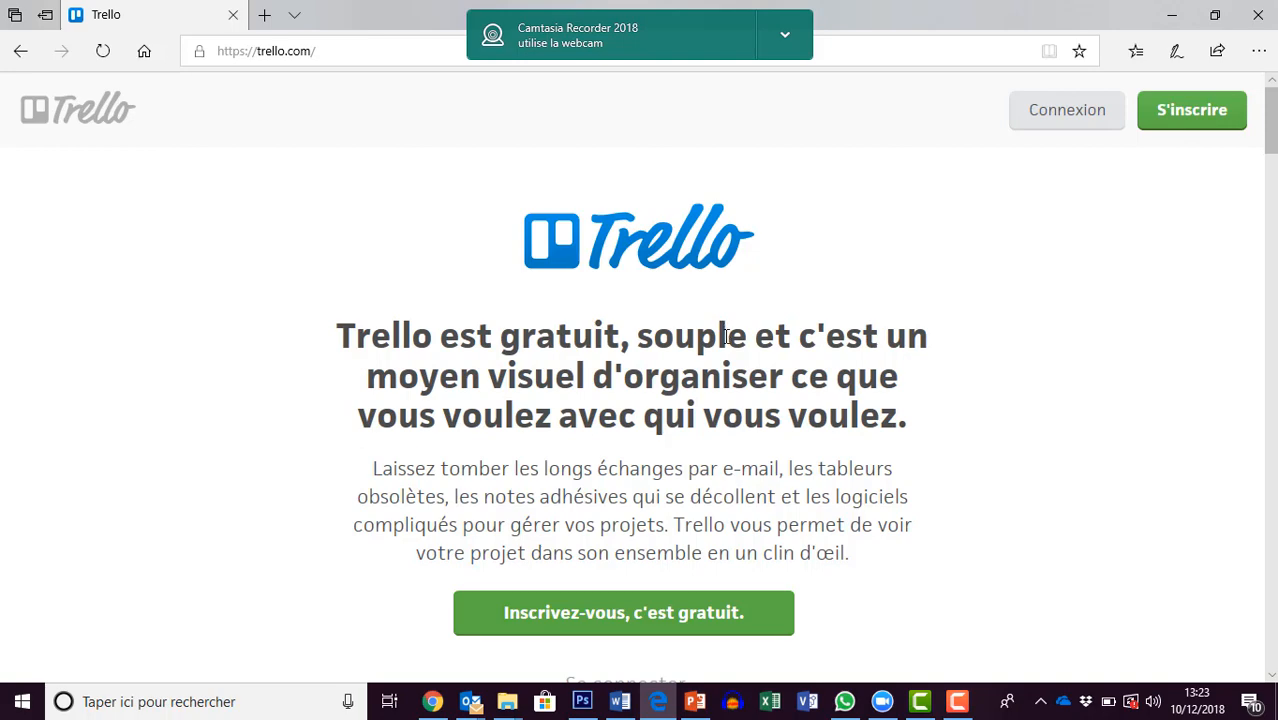
Step: Examine the Trello home page, including its introduction, the sample kitchen renovation board and the feature descriptions
scroll(727, 339, down, 3)
scroll(727, 339, up, 3)
scroll(897, 495, down, 1)
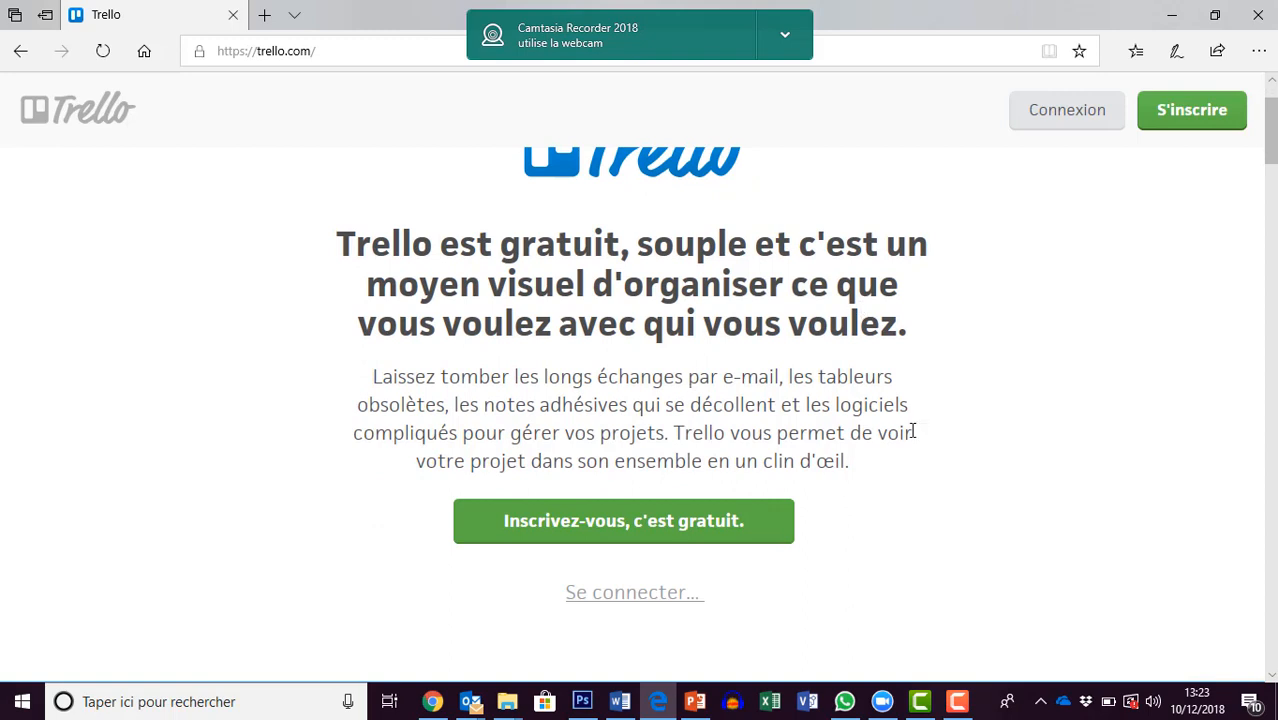
scroll(912, 433, up, 1)
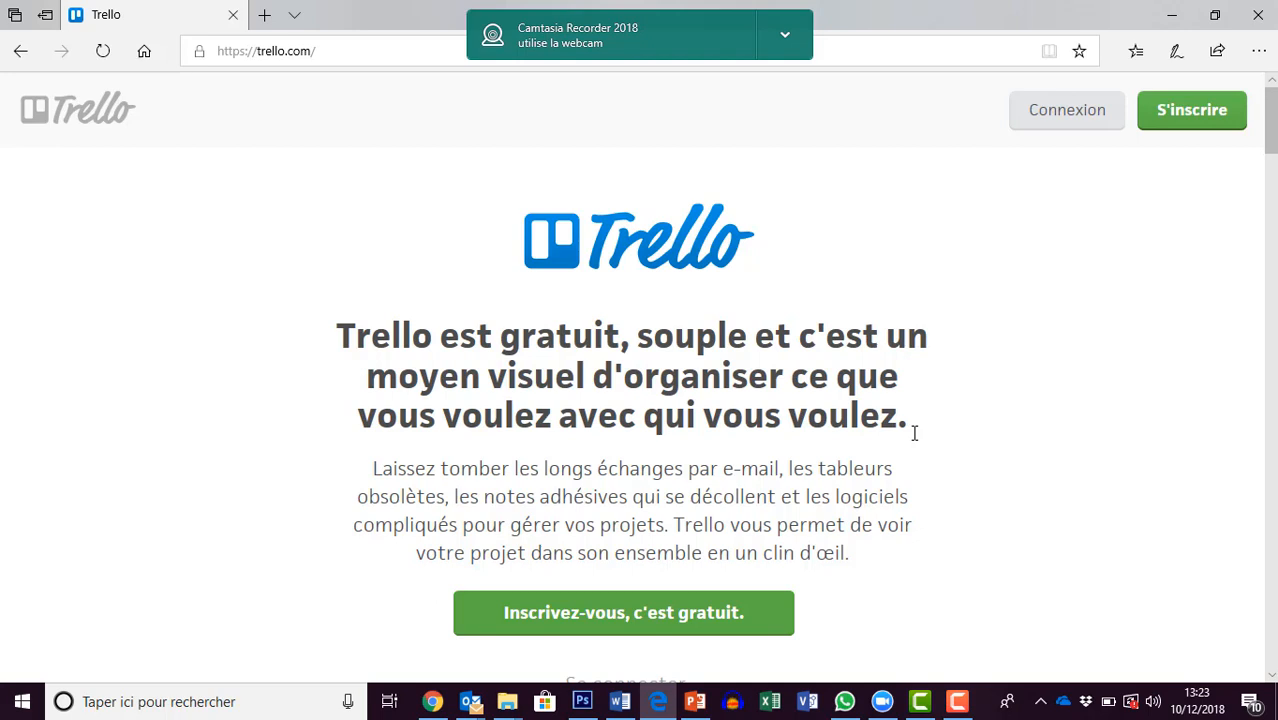
scroll(913, 432, down, 4)
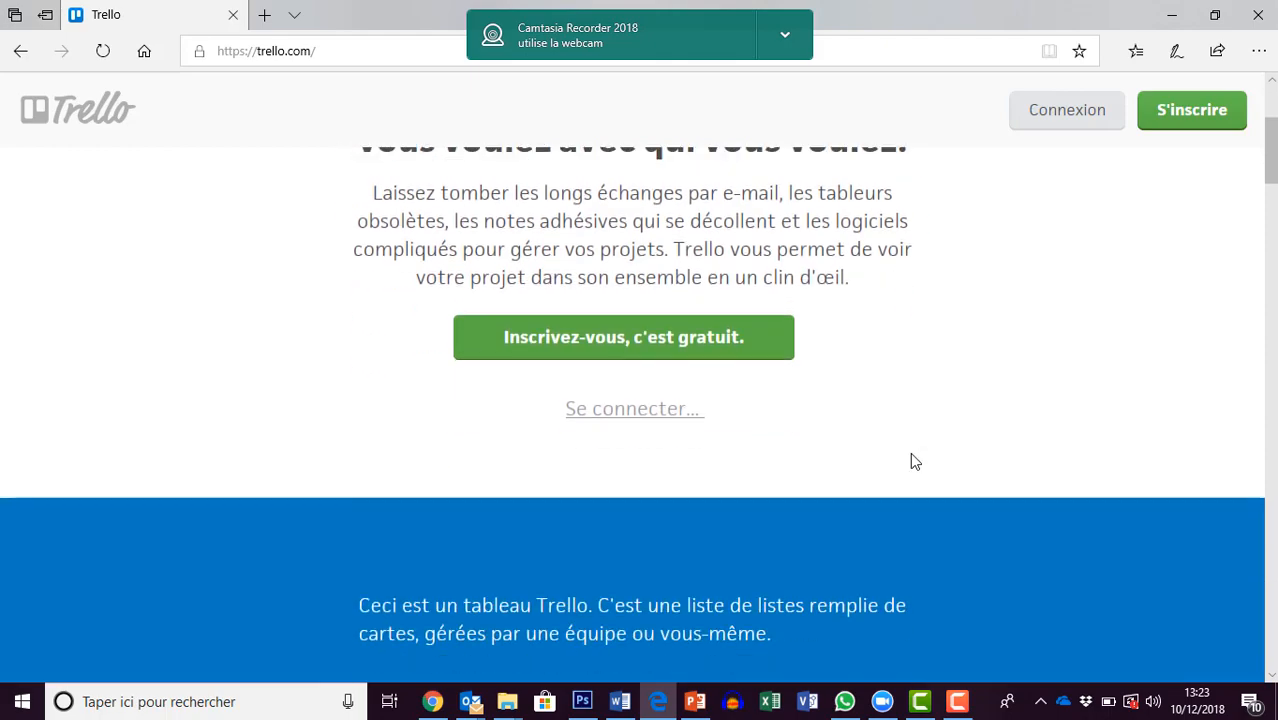
scroll(909, 469, down, 8)
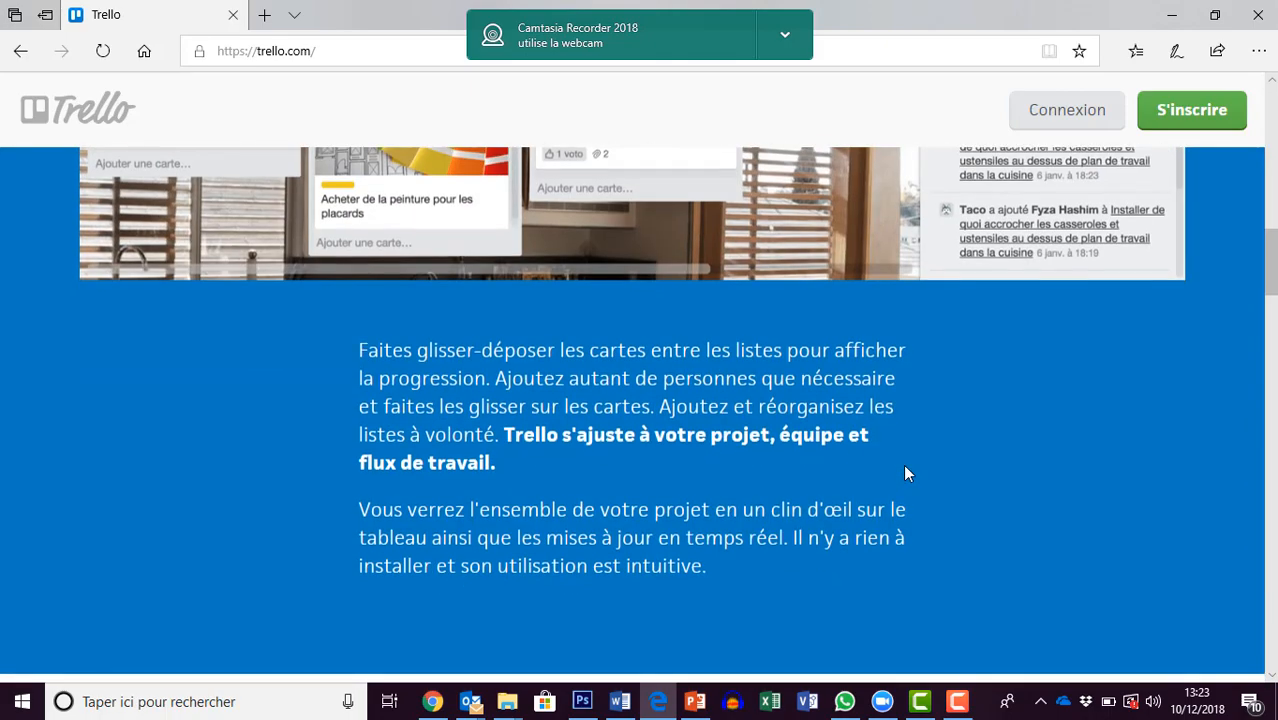
scroll(907, 472, up, 4)
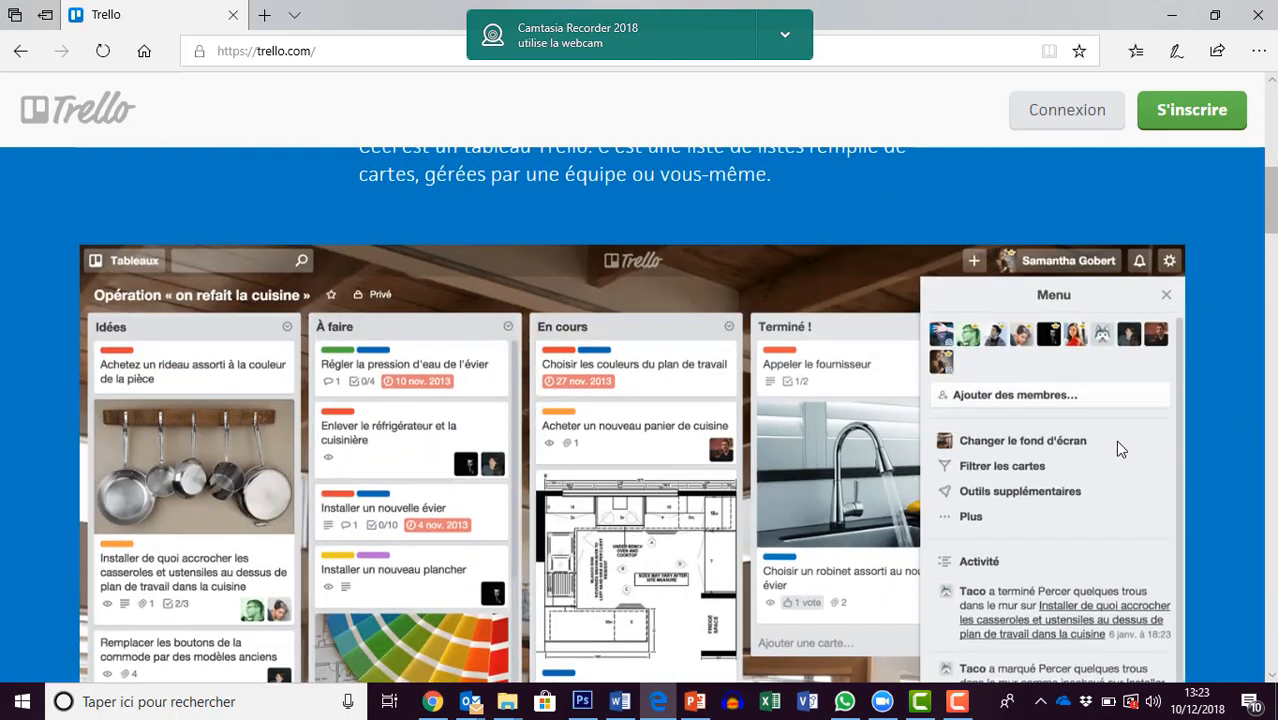
scroll(1100, 456, down, 1)
scroll(940, 345, down, 2)
scroll(940, 345, up, 1)
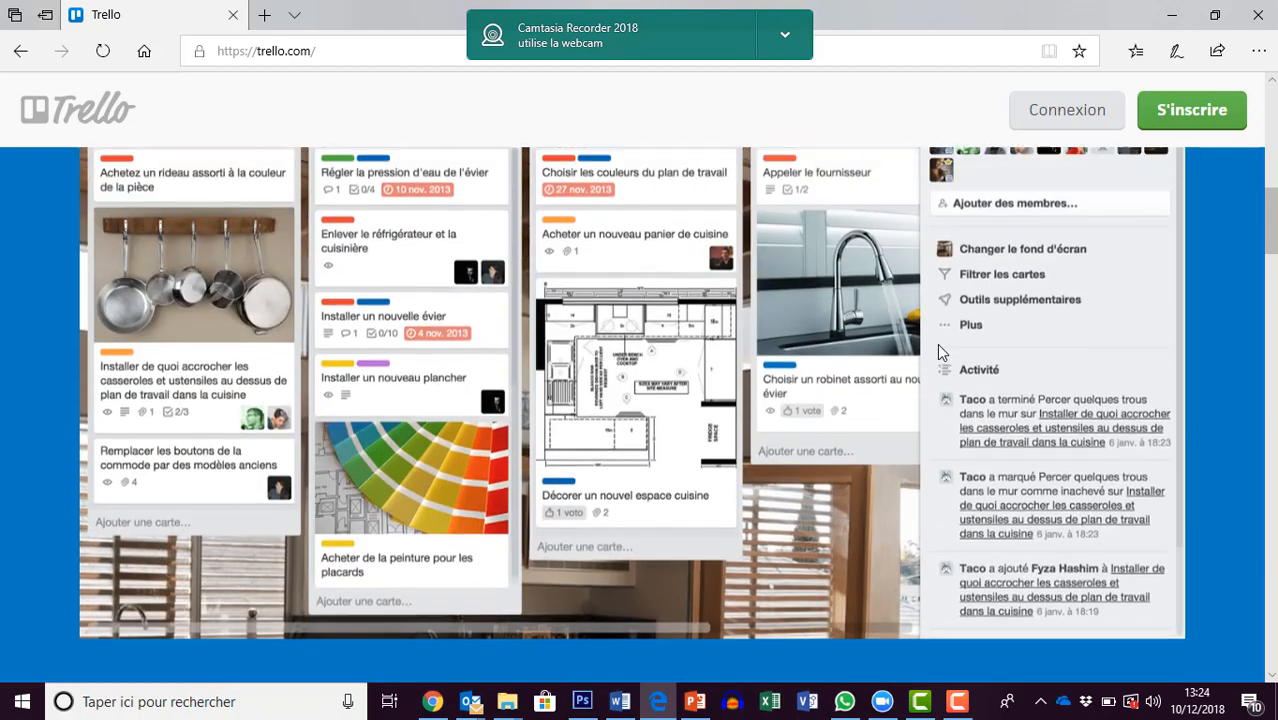
scroll(940, 348, down, 4)
scroll(937, 343, down, 4)
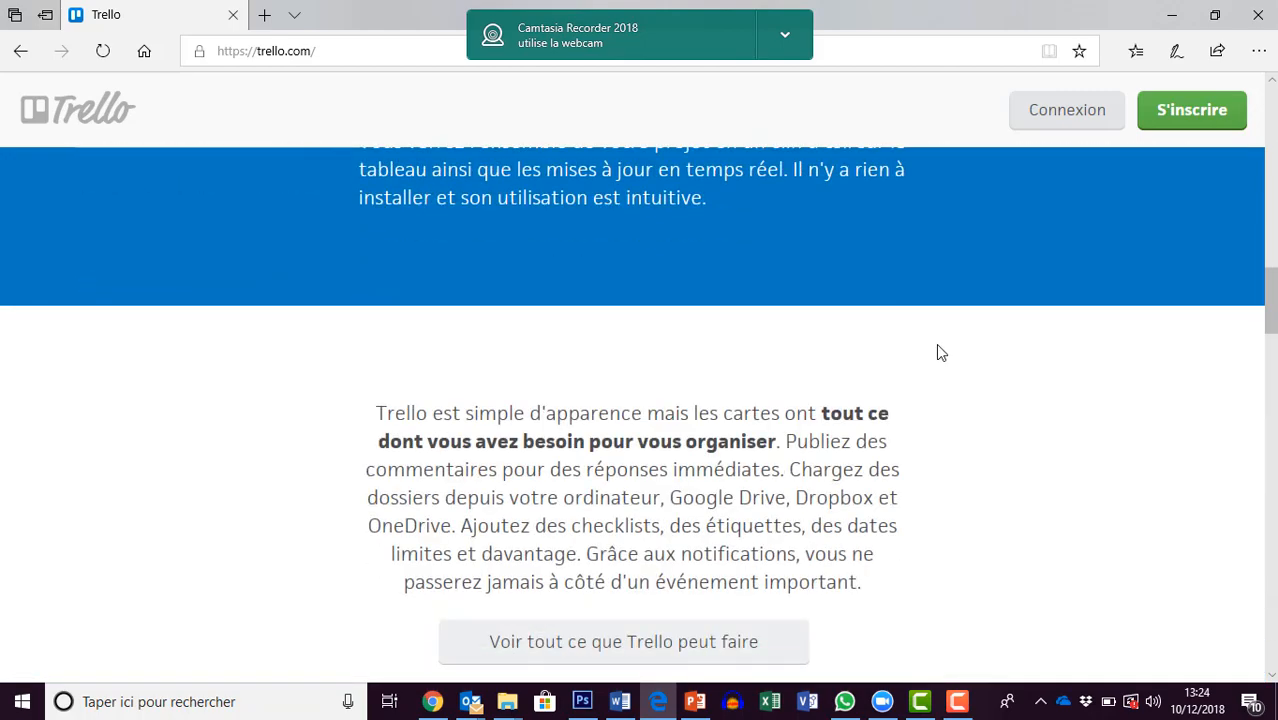
scroll(936, 344, up, 9)
scroll(936, 345, up, 4)
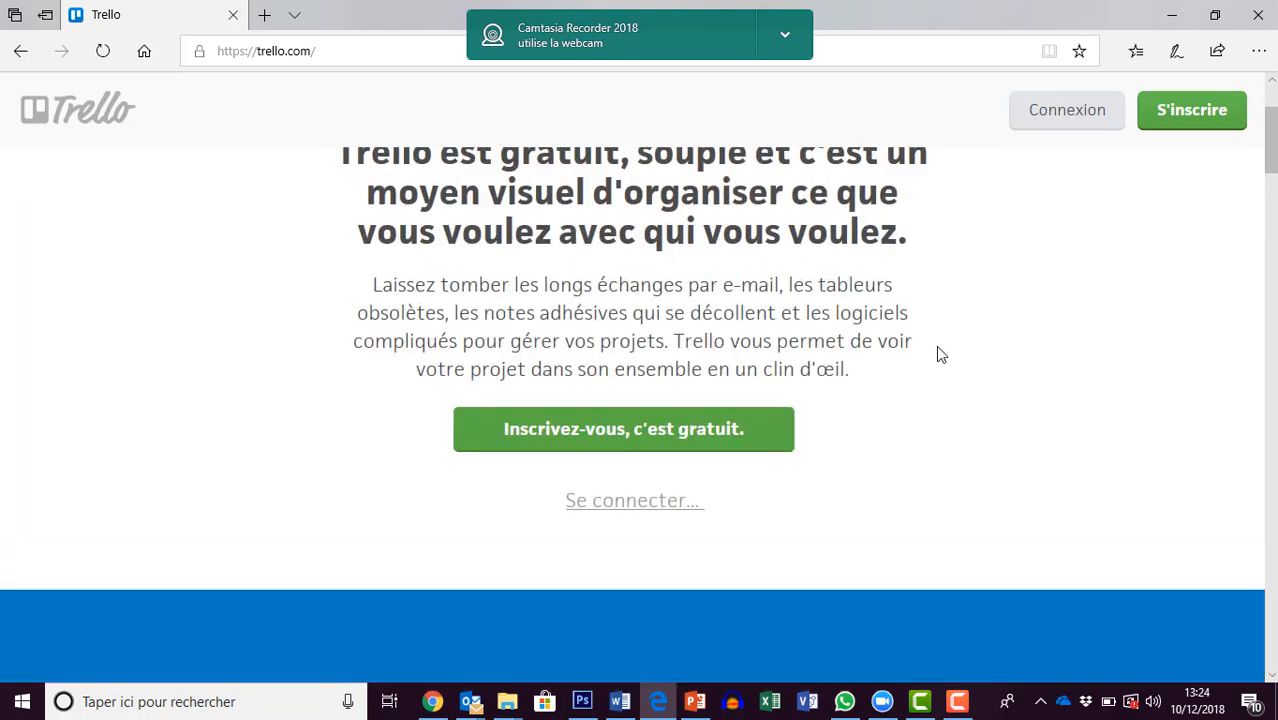
Step: Open the free account sign-up form, review its fields and options, and return to the home page
click(607, 437)
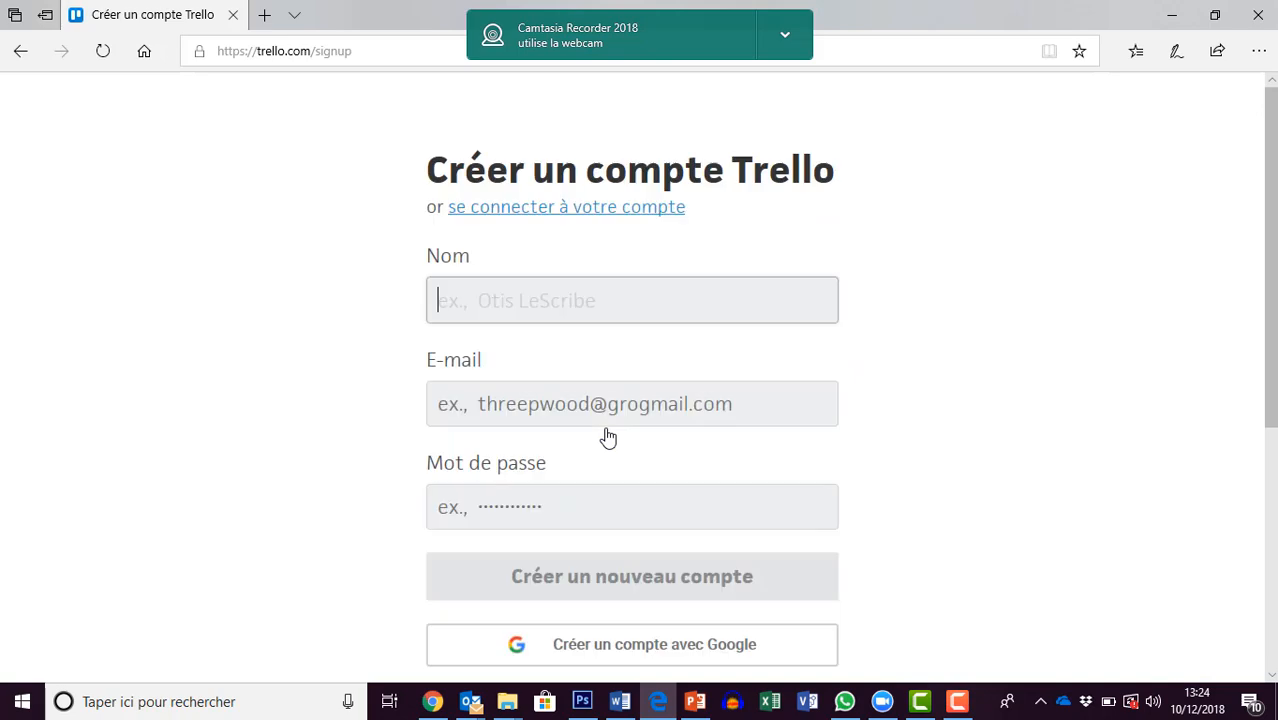
scroll(485, 174, down, 1)
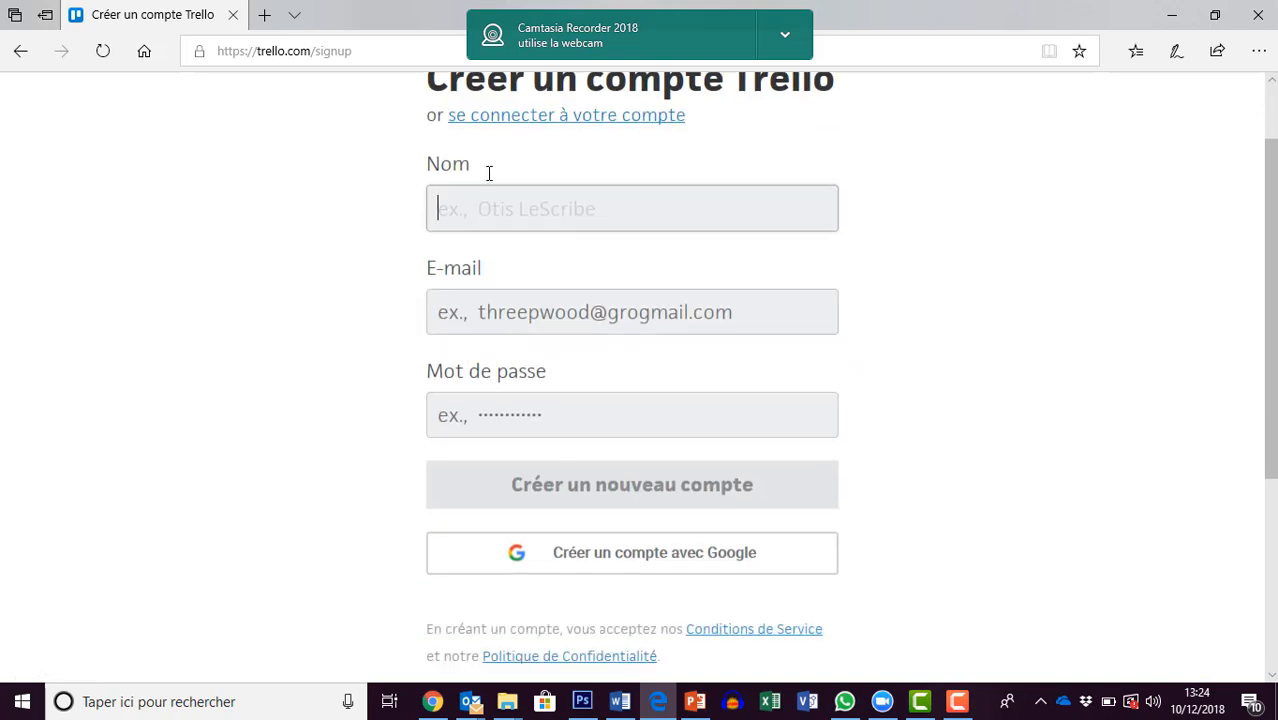
click(560, 204)
scroll(616, 302, down, 3)
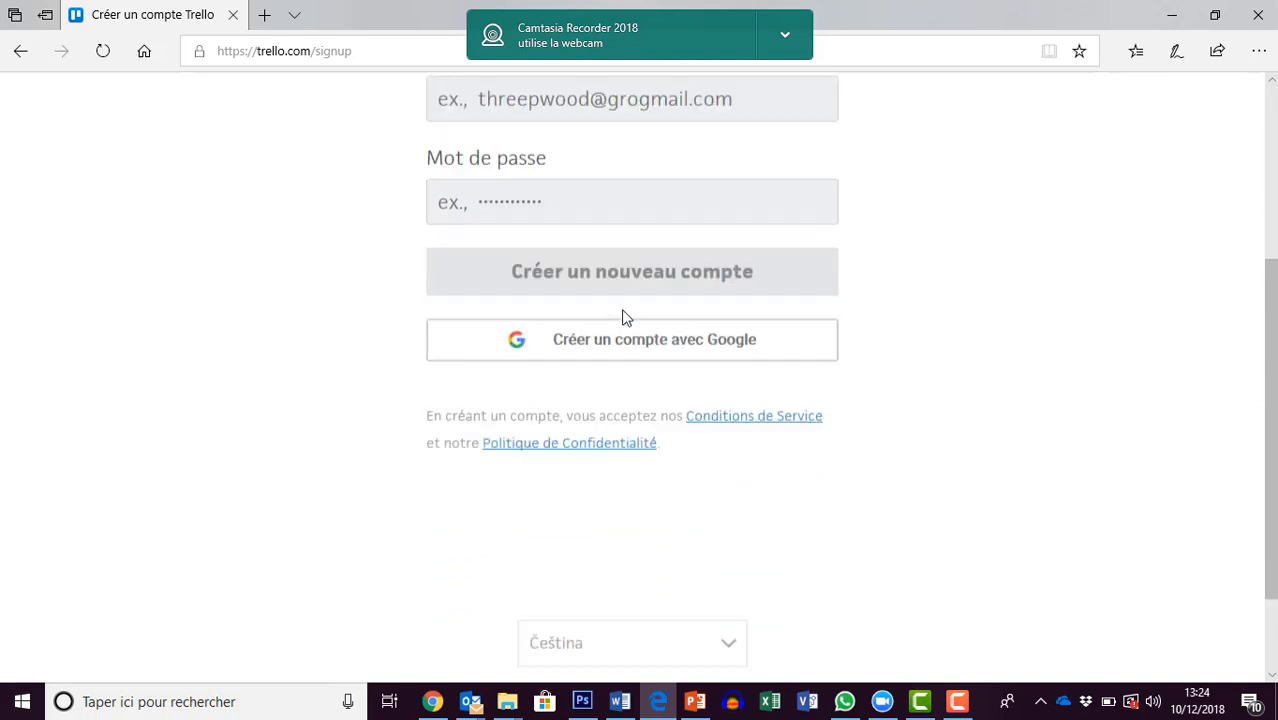
scroll(621, 318, up, 4)
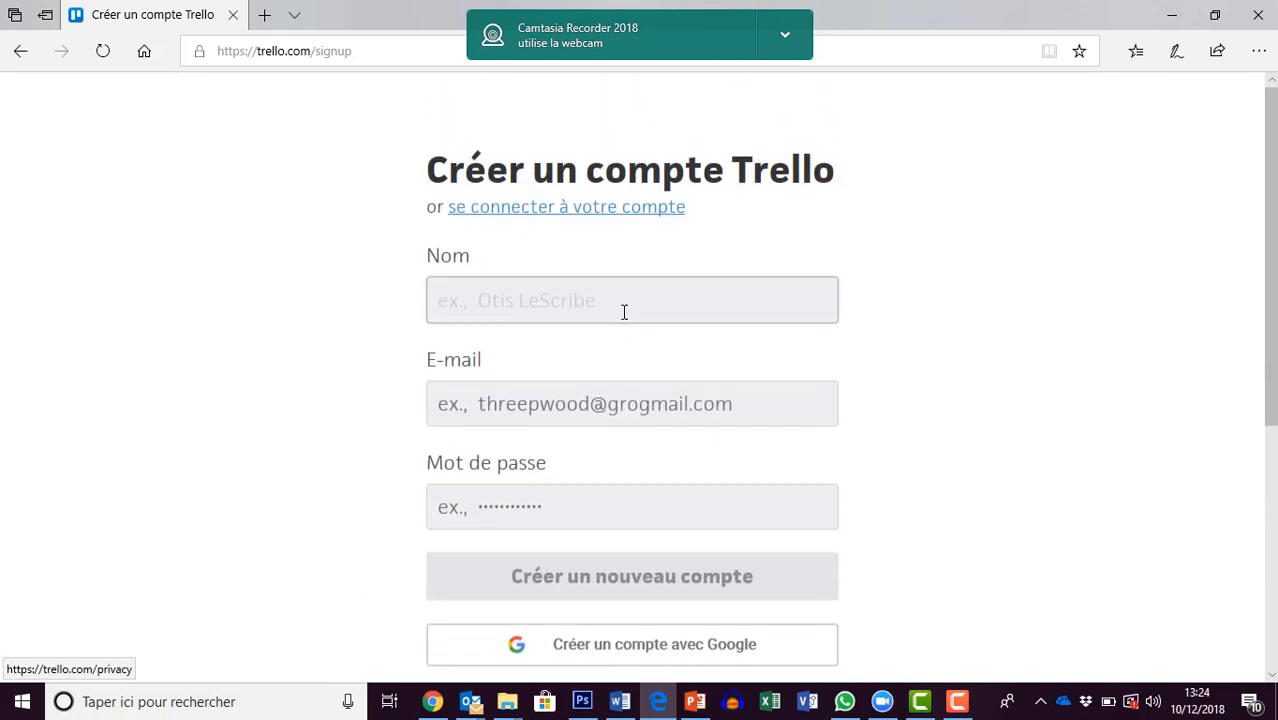
click(20, 51)
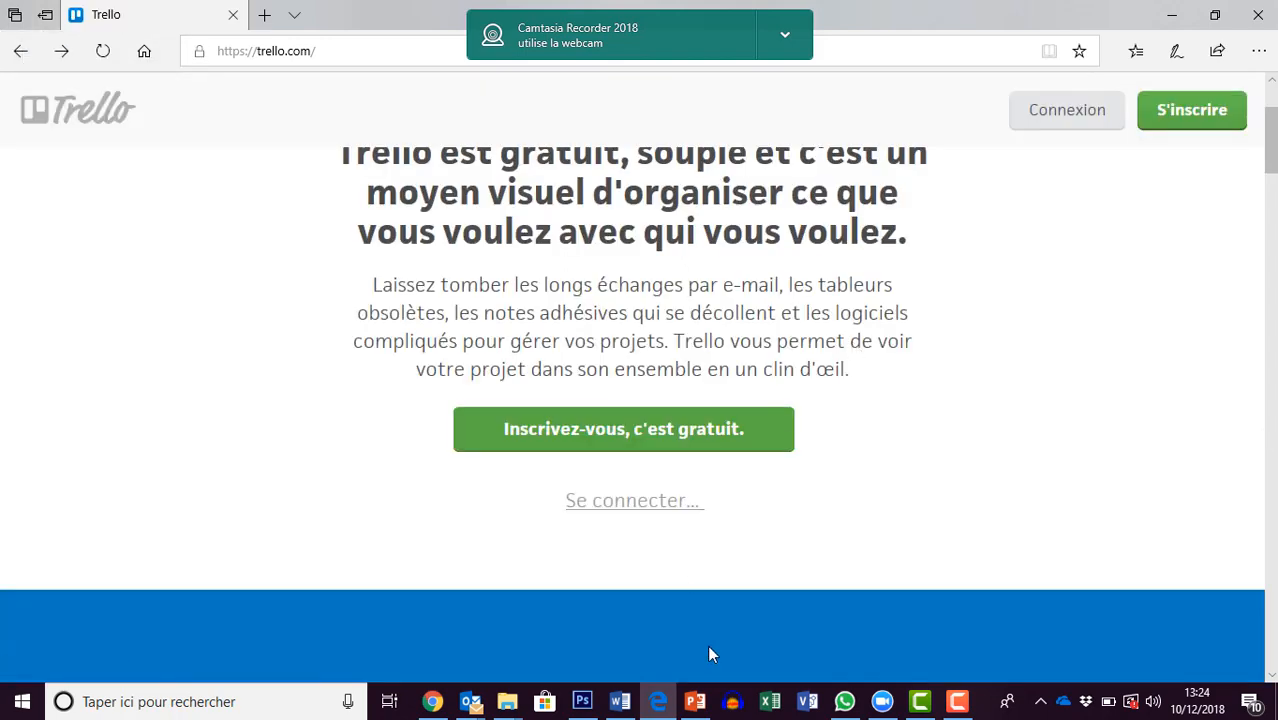
Step: Switch to Chrome and look over the favourite, recent, personal and team boards of the Trello account
click(432, 703)
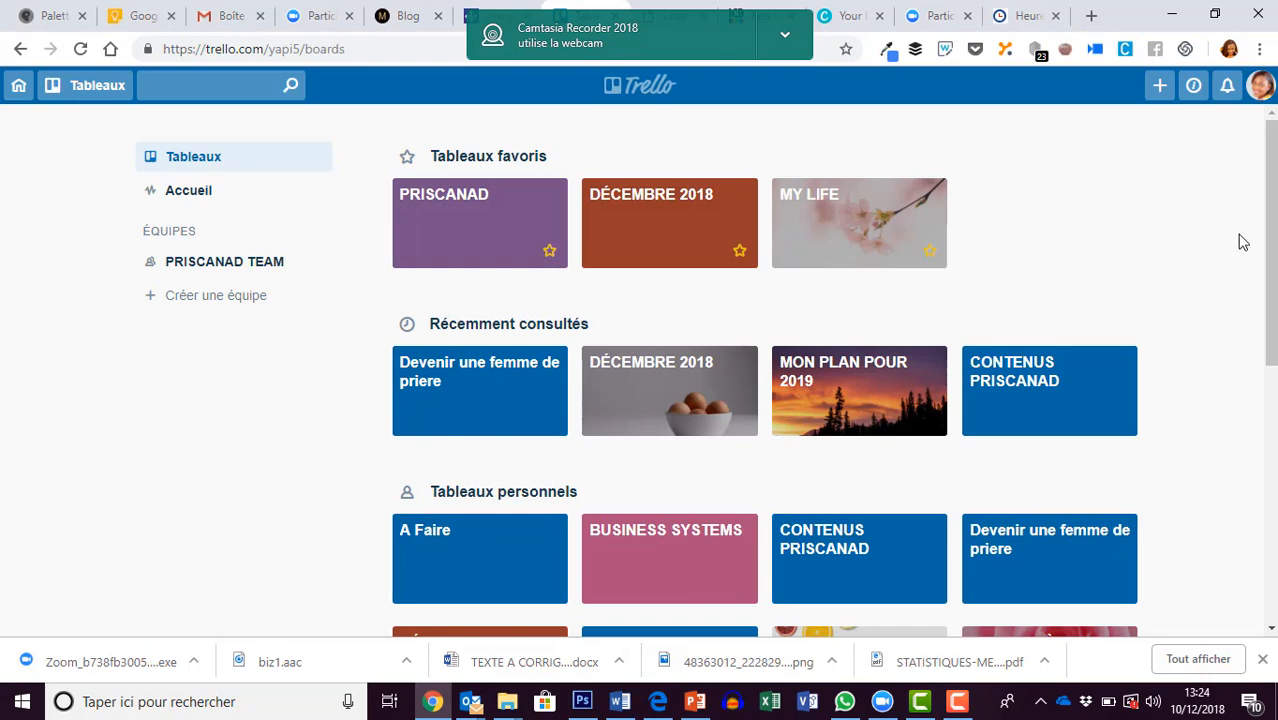
scroll(1241, 241, down, 2)
scroll(1241, 241, down, 2)
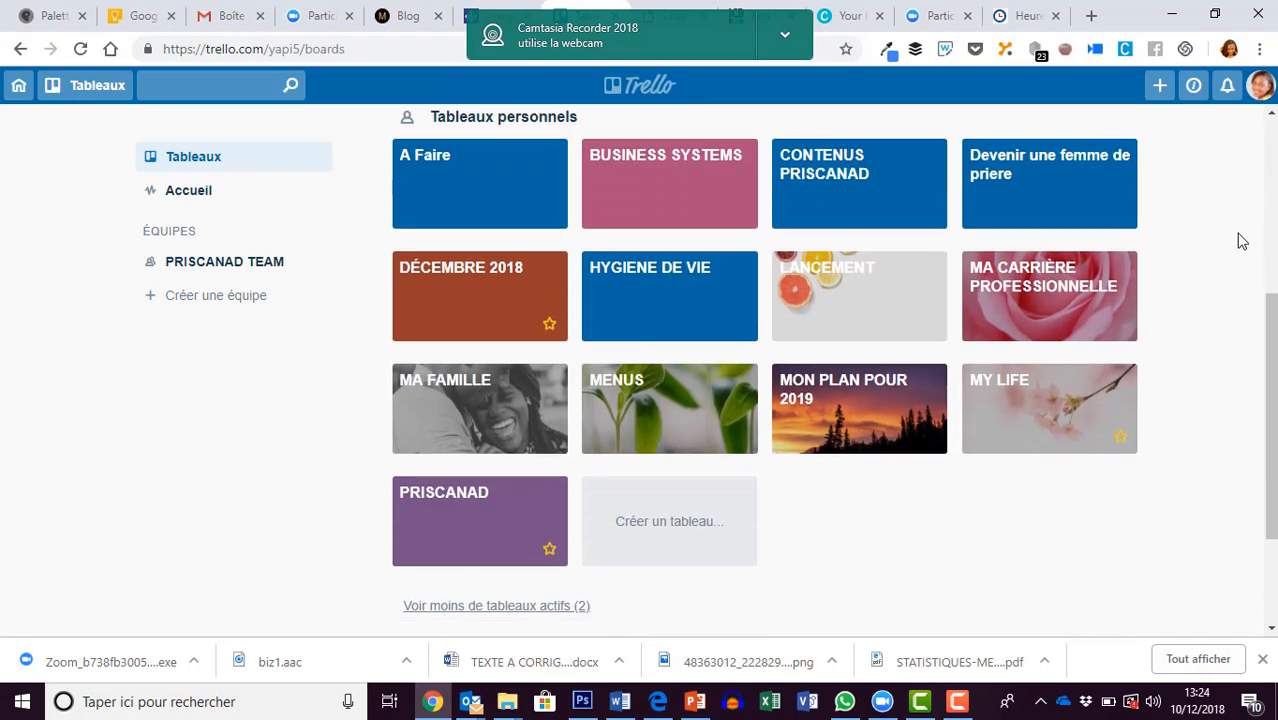
scroll(1241, 241, up, 4)
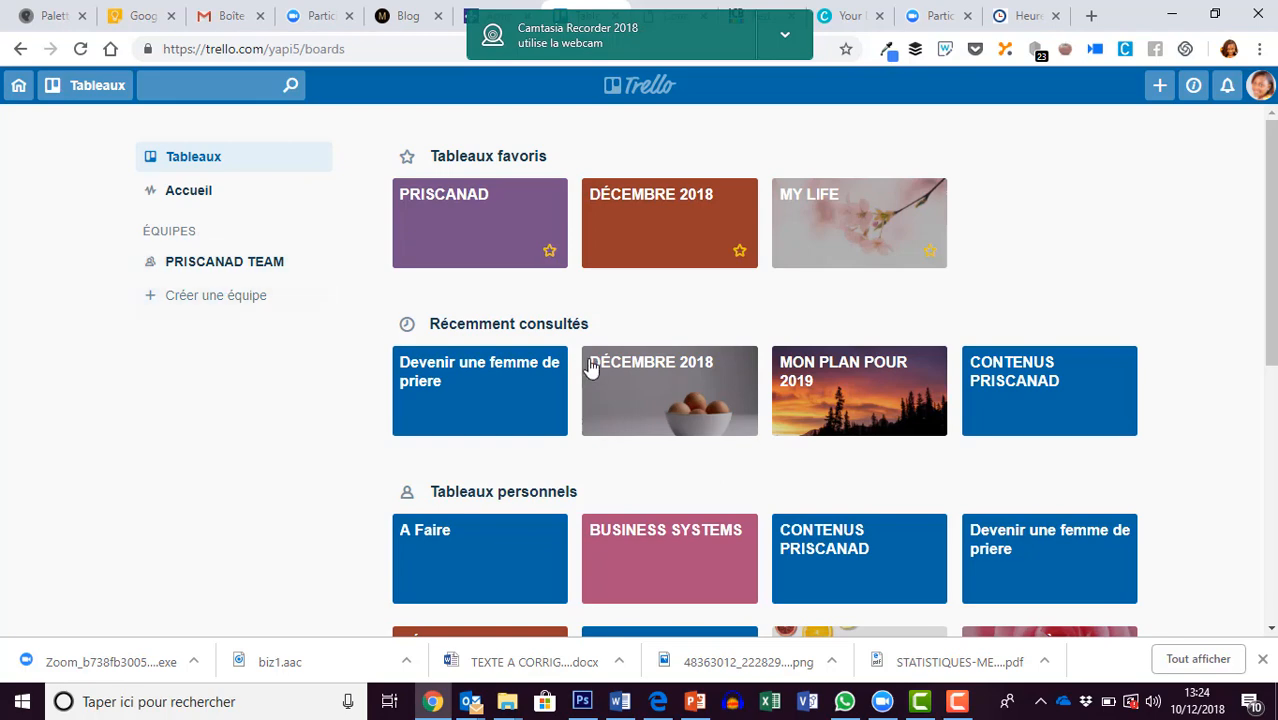
scroll(1082, 468, down, 3)
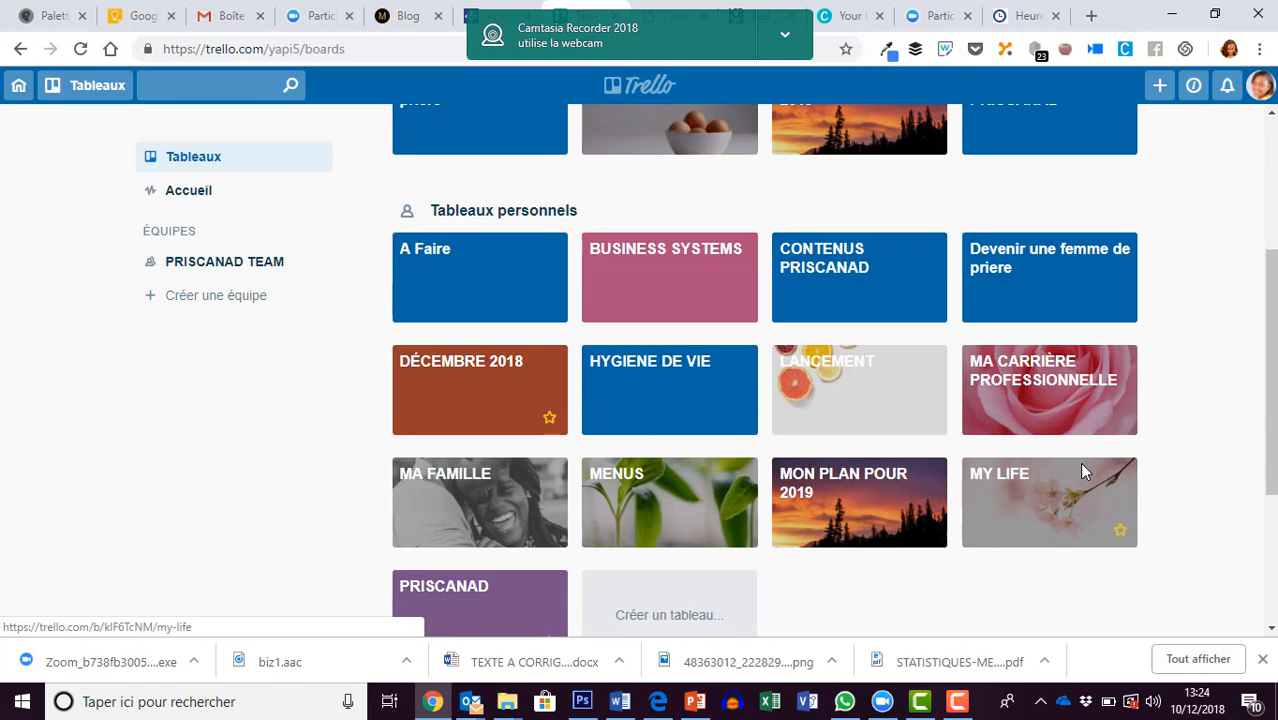
scroll(841, 530, down, 2)
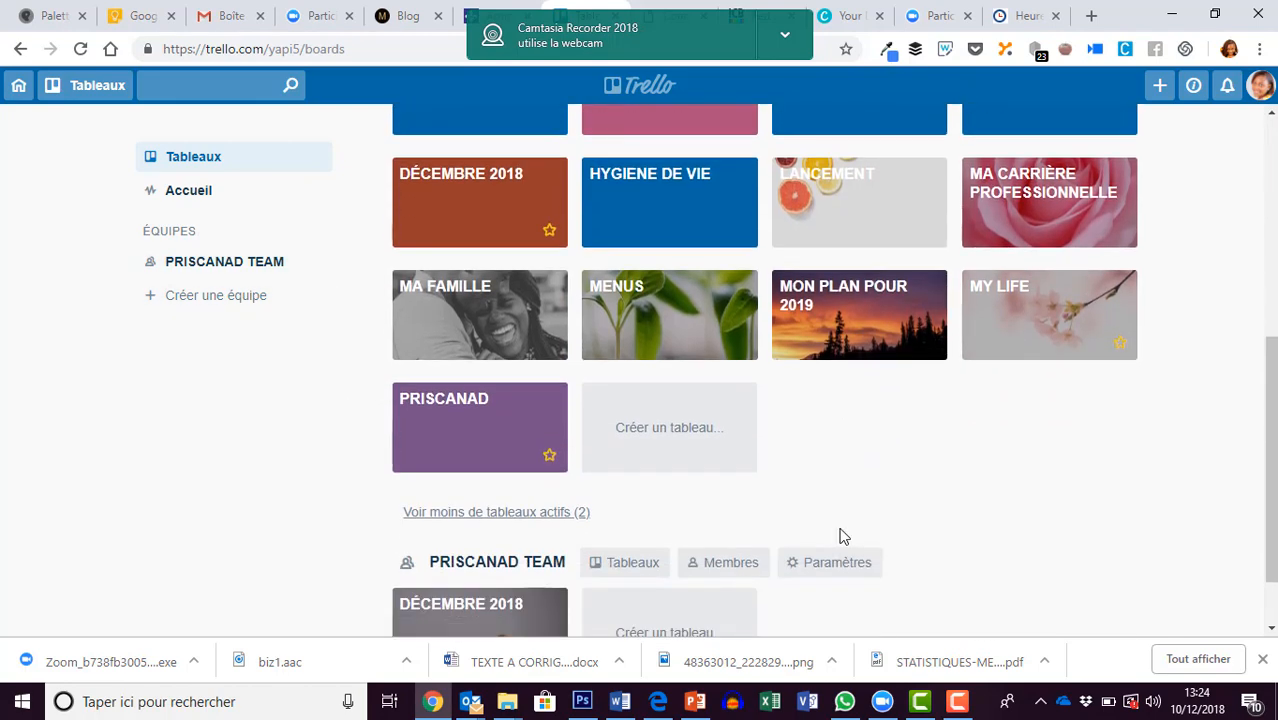
scroll(841, 537, up, 1)
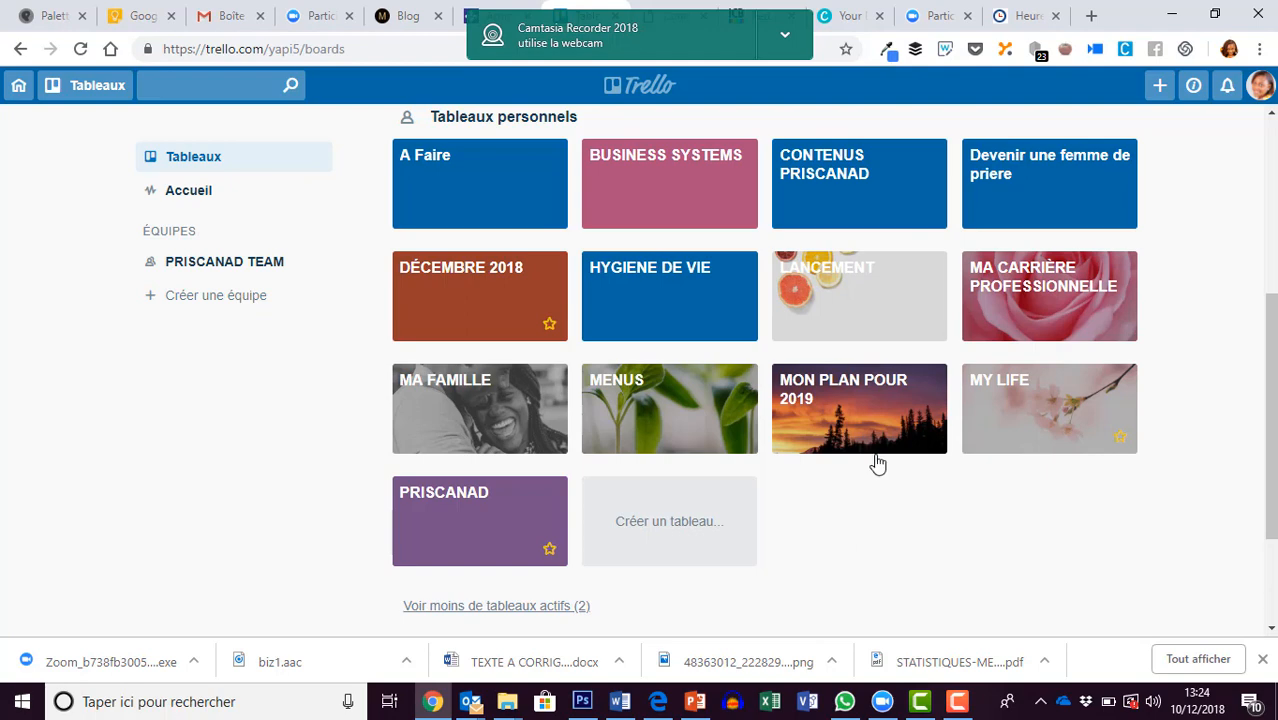
scroll(876, 463, up, 4)
Step: Open the favourite board MY LIFE and view its lists across to MON BUSINESS
click(802, 208)
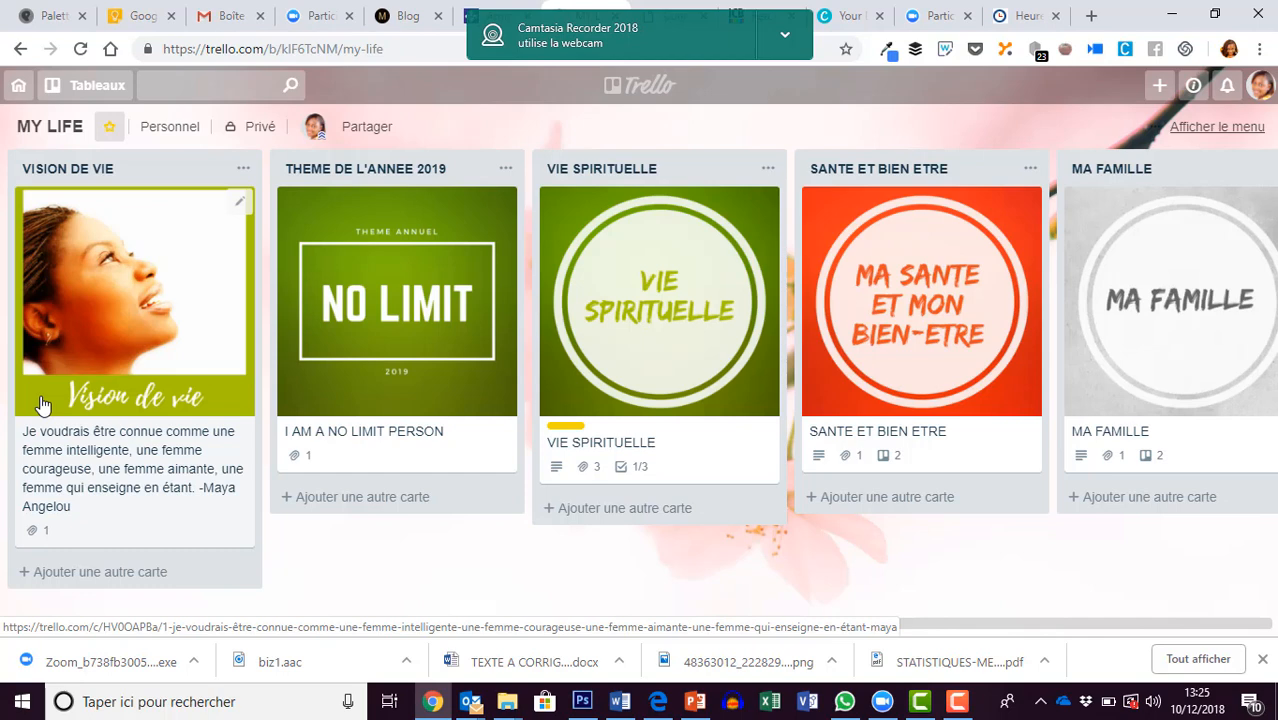
click(785, 36)
click(787, 83)
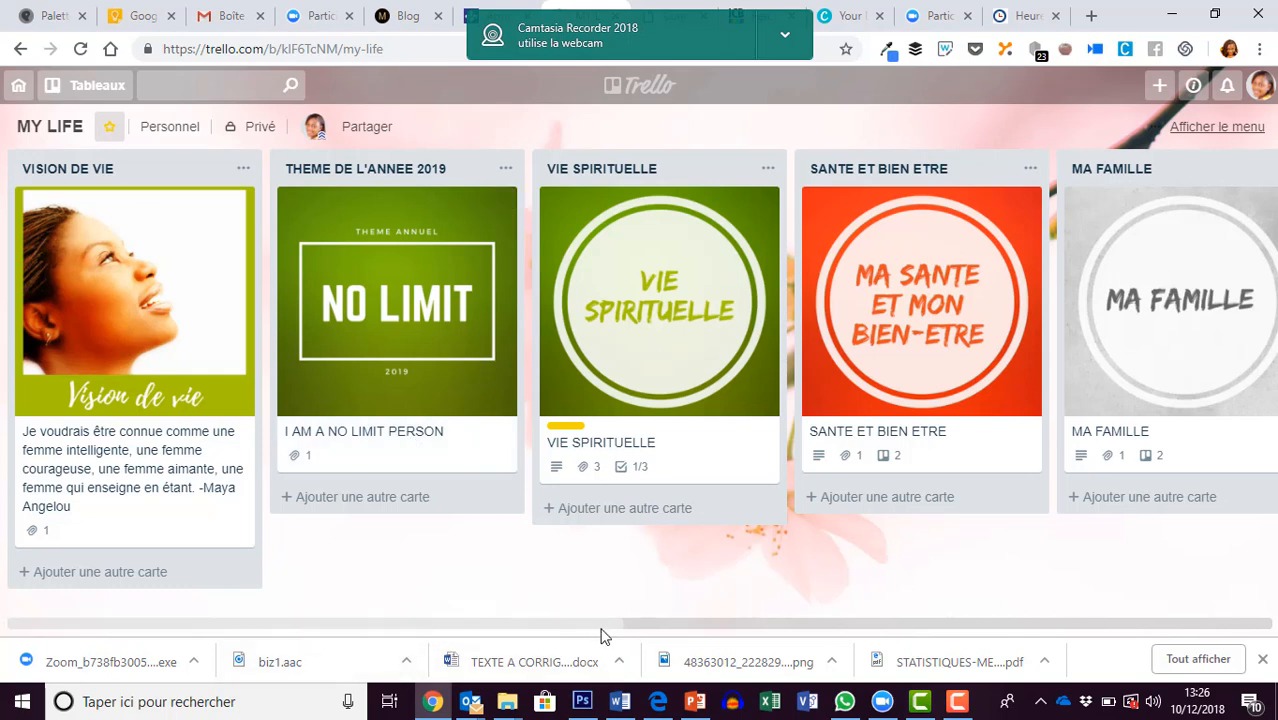
drag(602, 630, 777, 630)
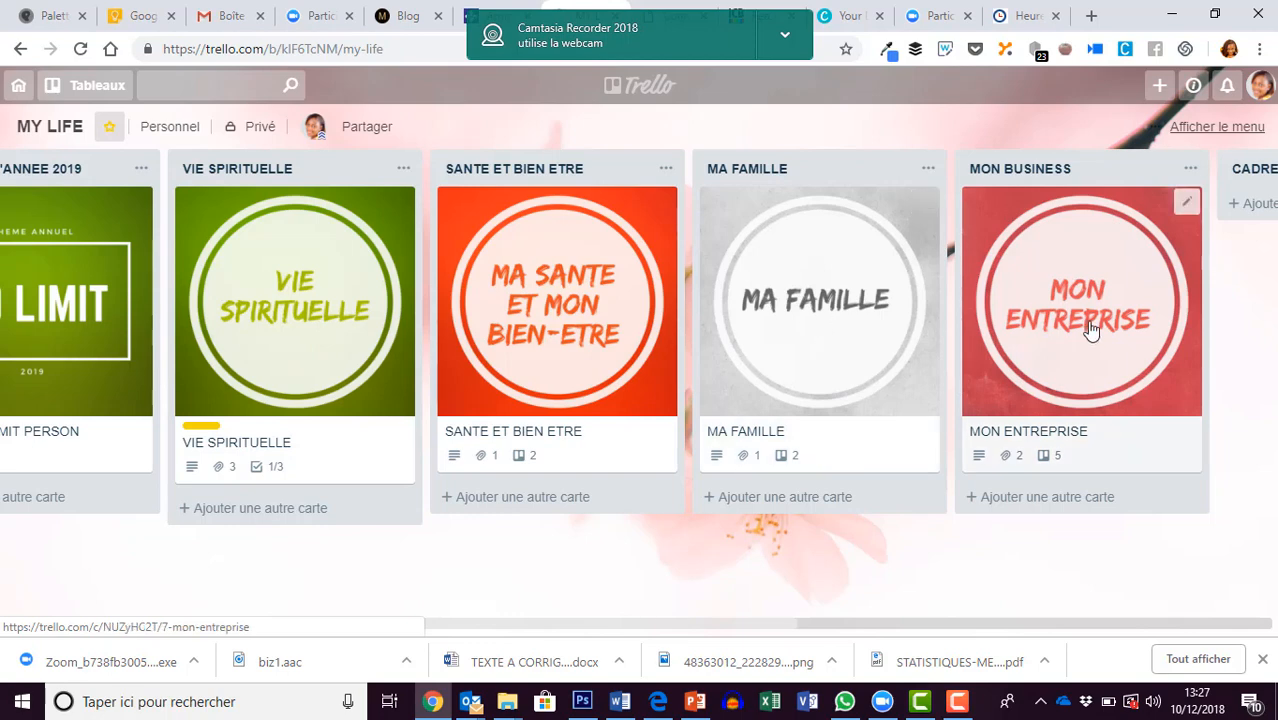
Step: Skim the description of the VIE SPIRITUELLE card and close the card
click(307, 326)
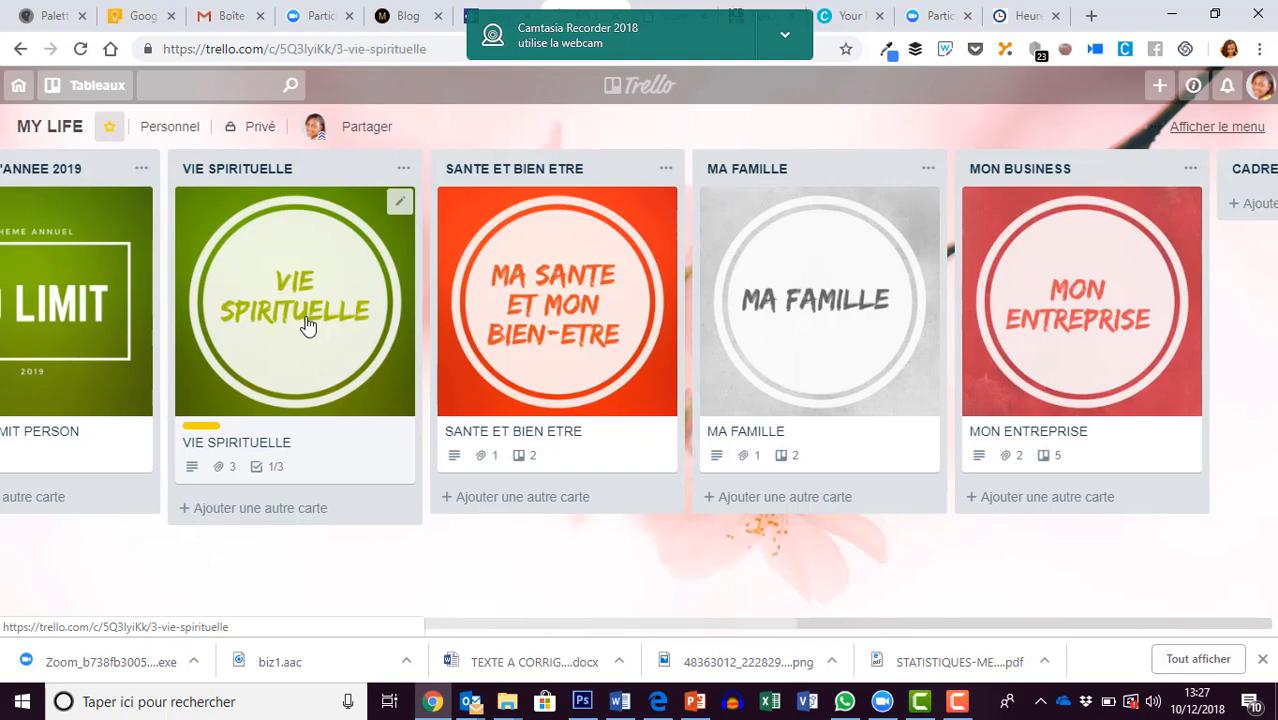
scroll(662, 400, down, 1)
scroll(664, 418, down, 2)
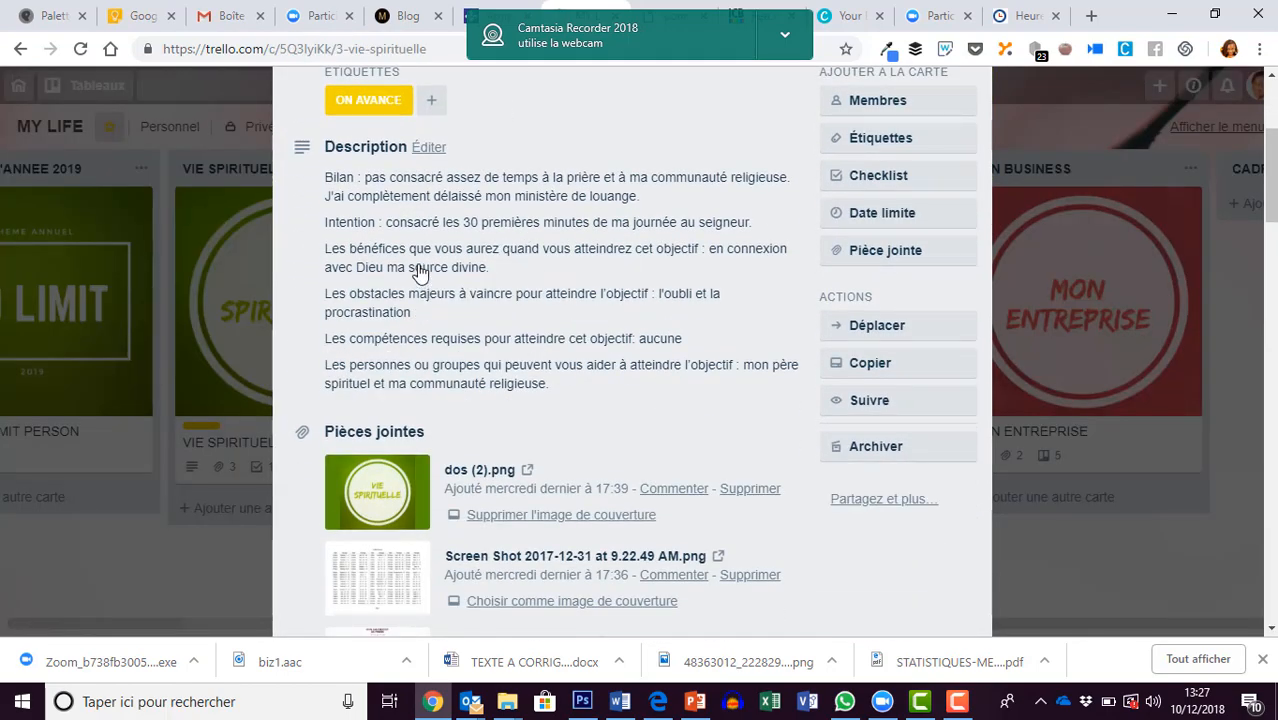
scroll(568, 355, up, 3)
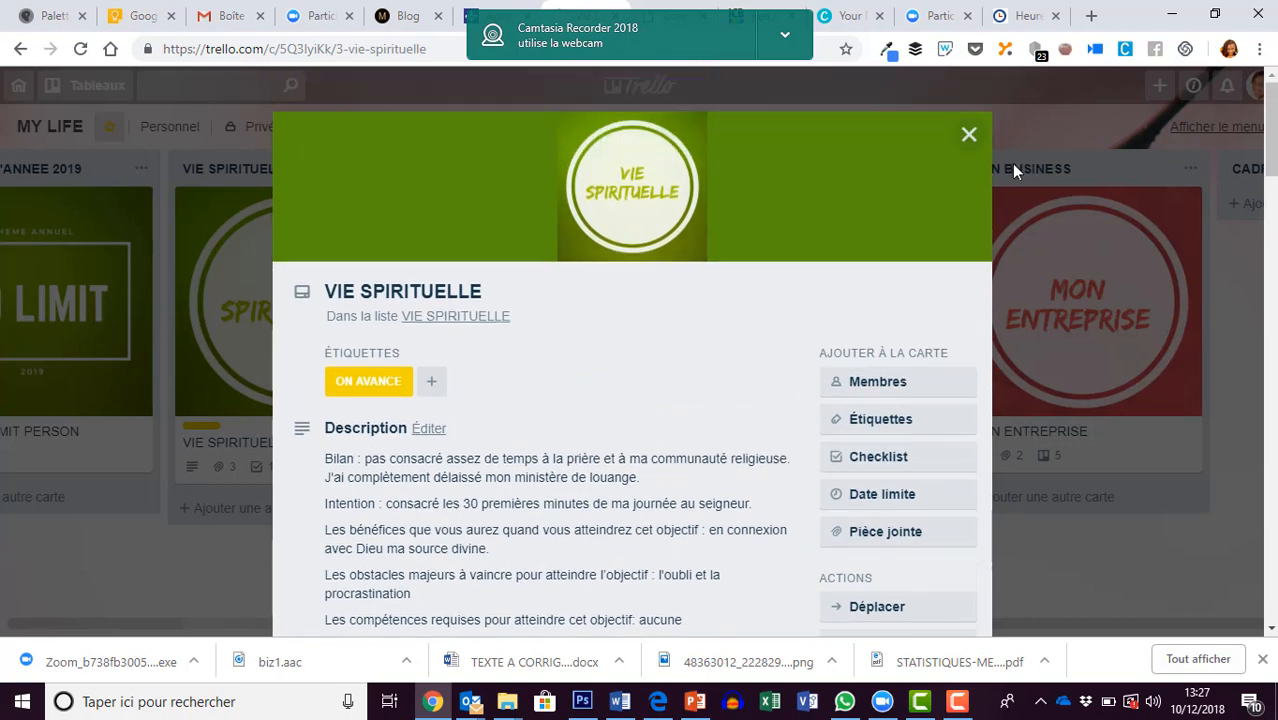
click(968, 134)
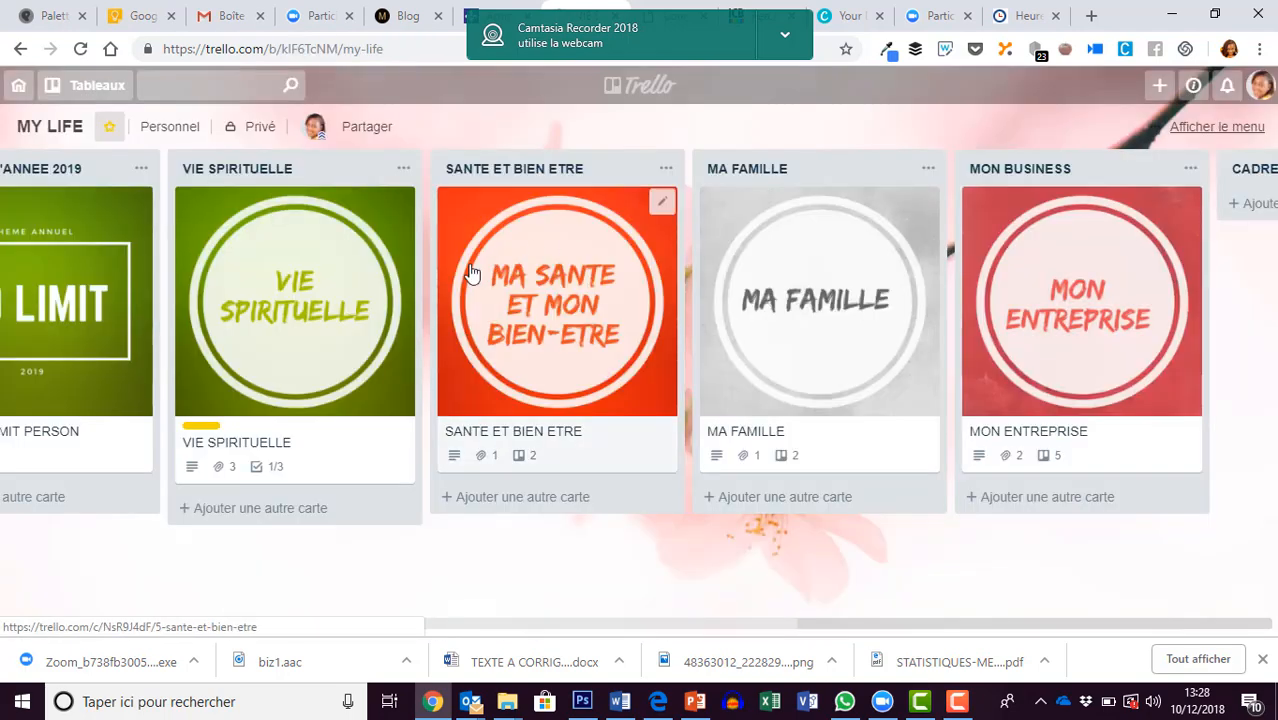
Step: Reopen the VIE SPIRITUELLE card and examine its description, attachments and action plan checklist
click(280, 292)
scroll(457, 448, down, 3)
scroll(457, 452, down, 1)
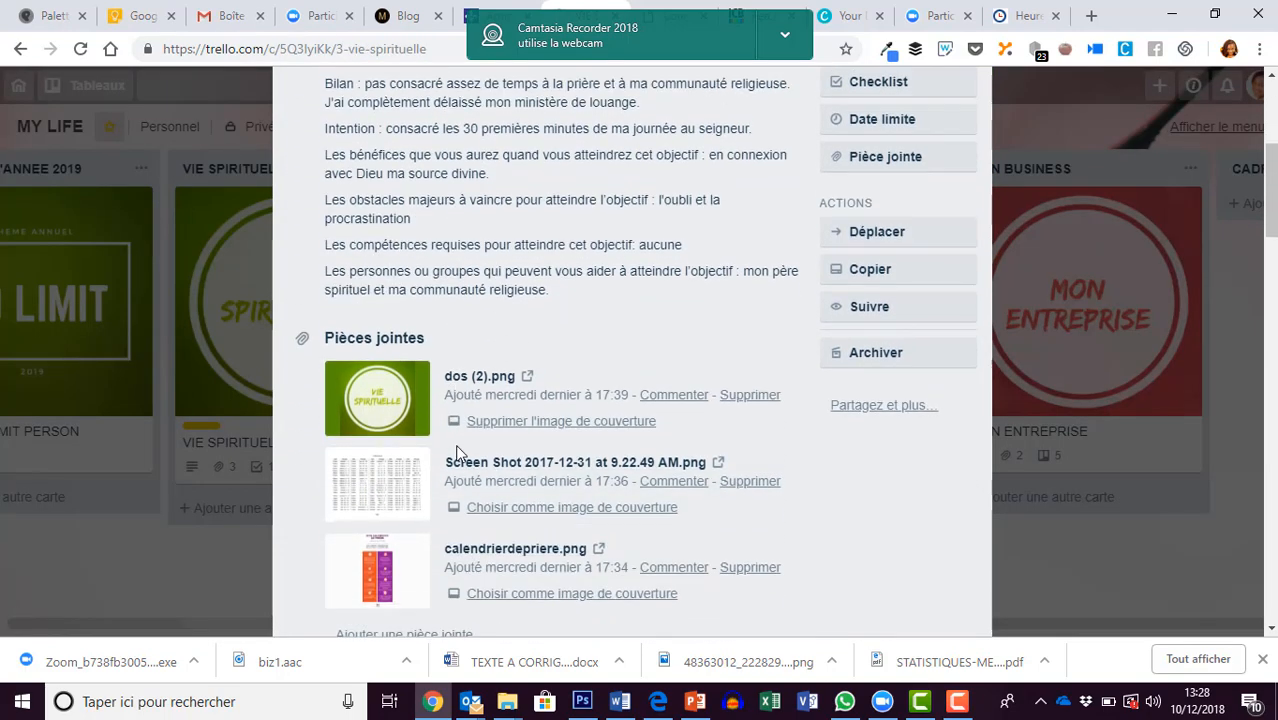
scroll(457, 452, up, 3)
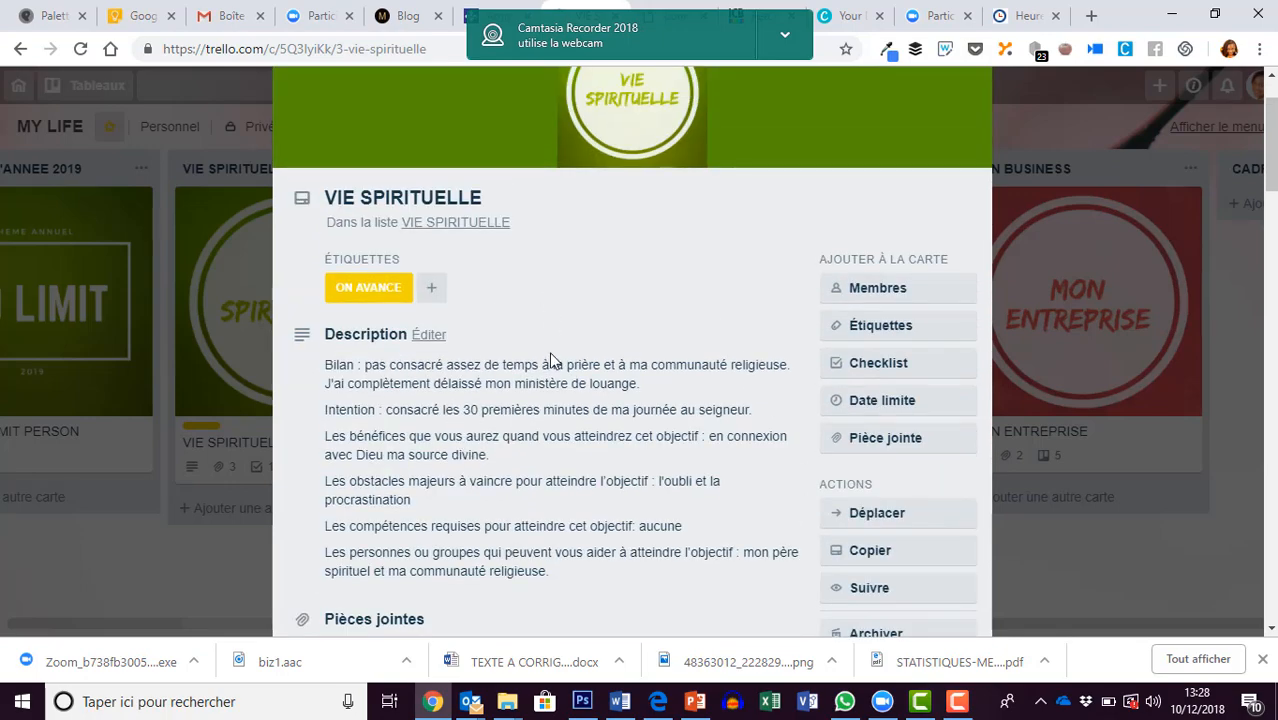
scroll(663, 441, down, 1)
scroll(663, 441, down, 8)
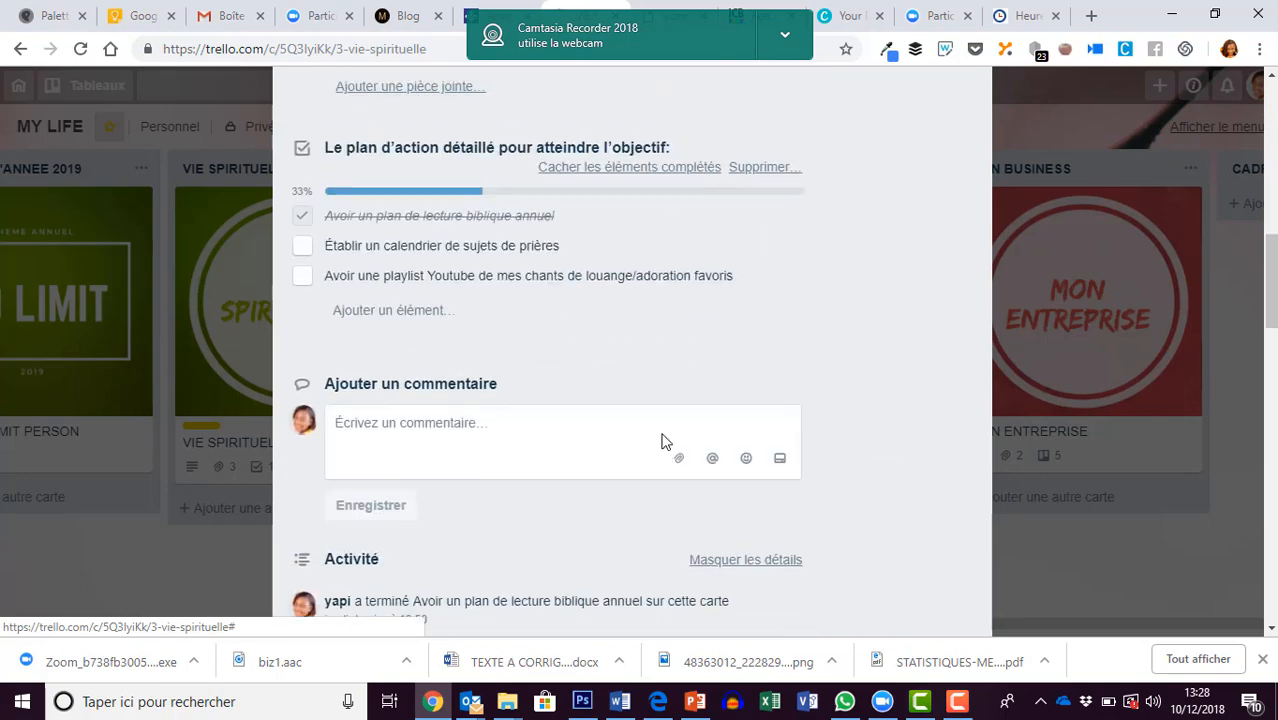
scroll(663, 441, up, 5)
scroll(663, 441, up, 4)
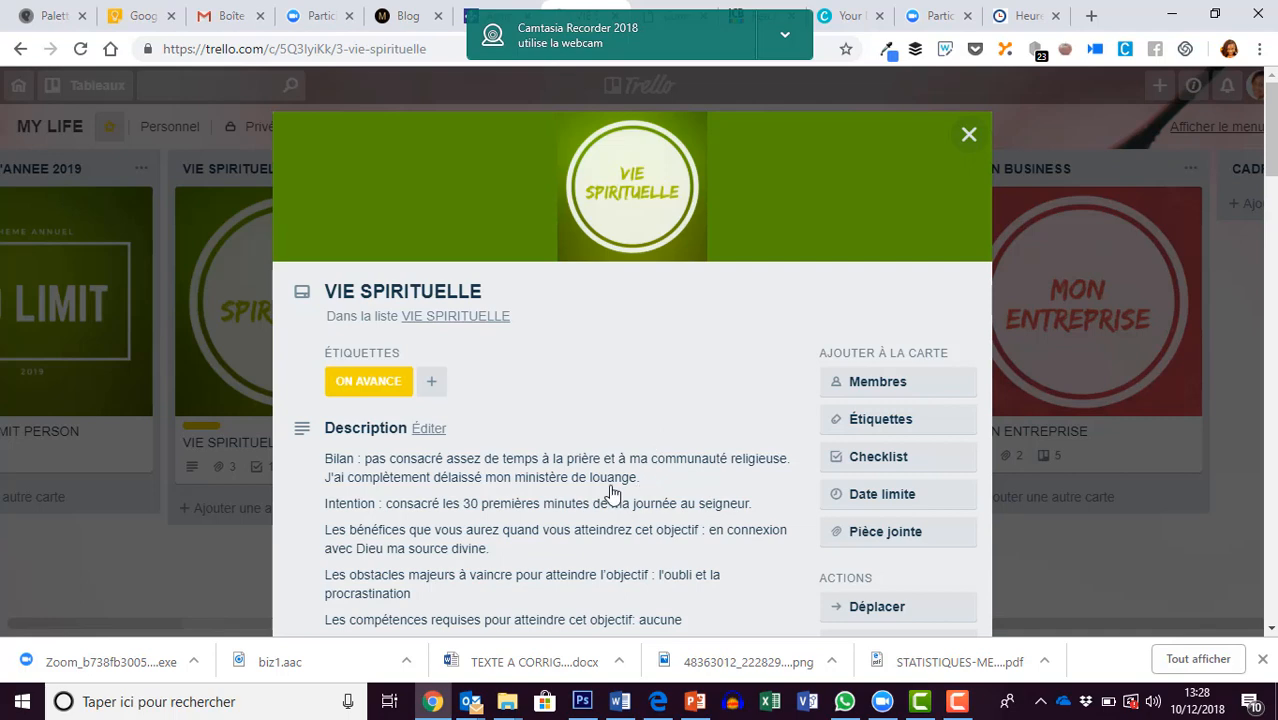
Step: Open the VIE SPIRITUELLE card's description for editing, read through it and look over the attachments and action plan checklist
scroll(610, 490, down, 2)
click(543, 322)
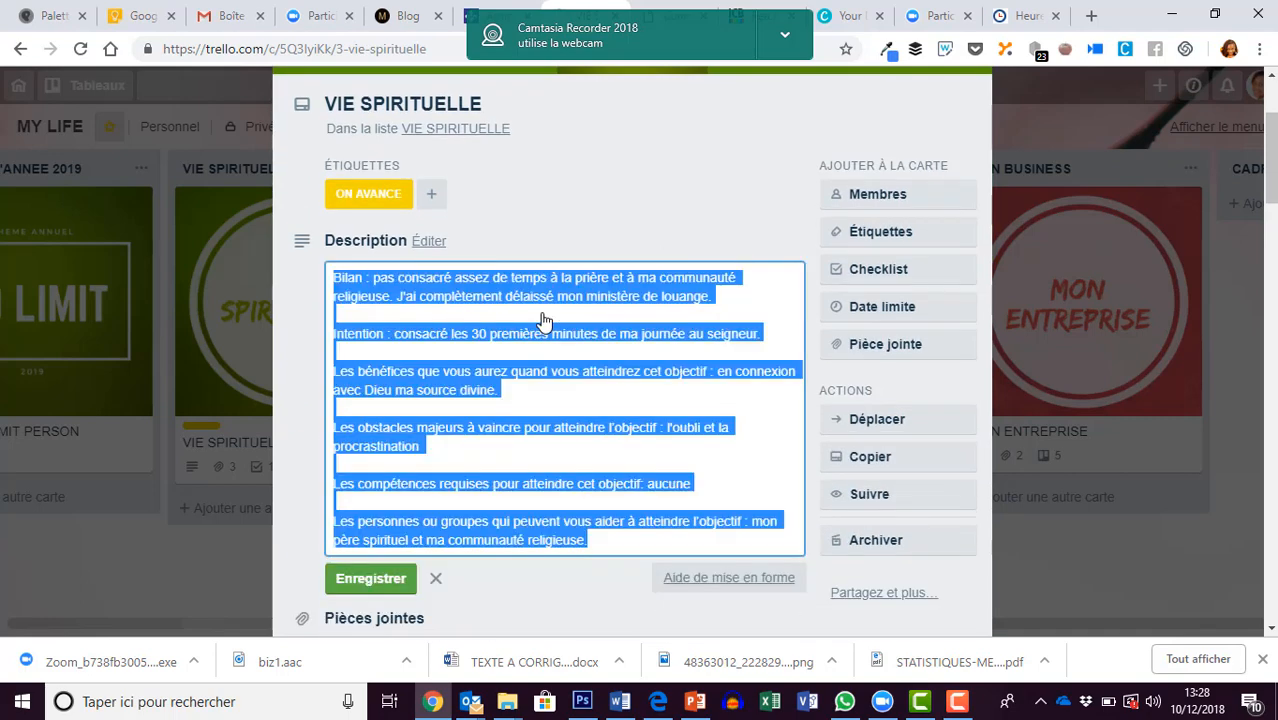
click(685, 277)
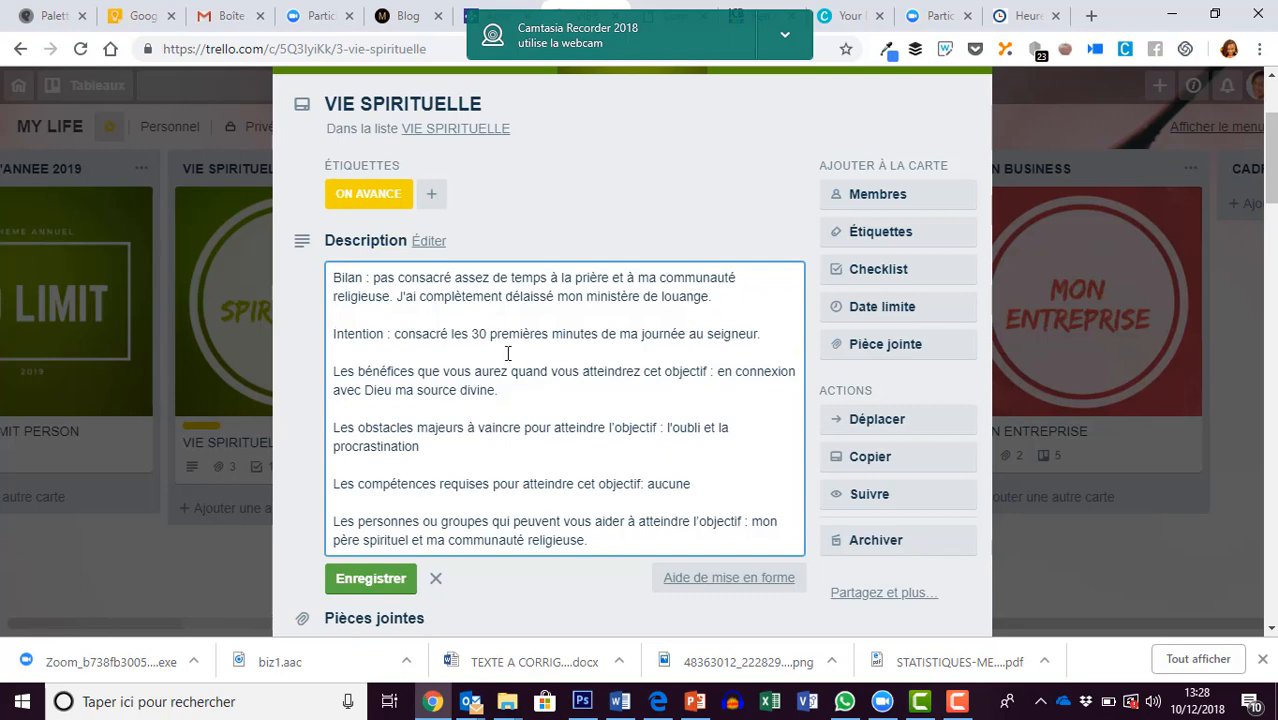
click(348, 336)
scroll(605, 428, down, 2)
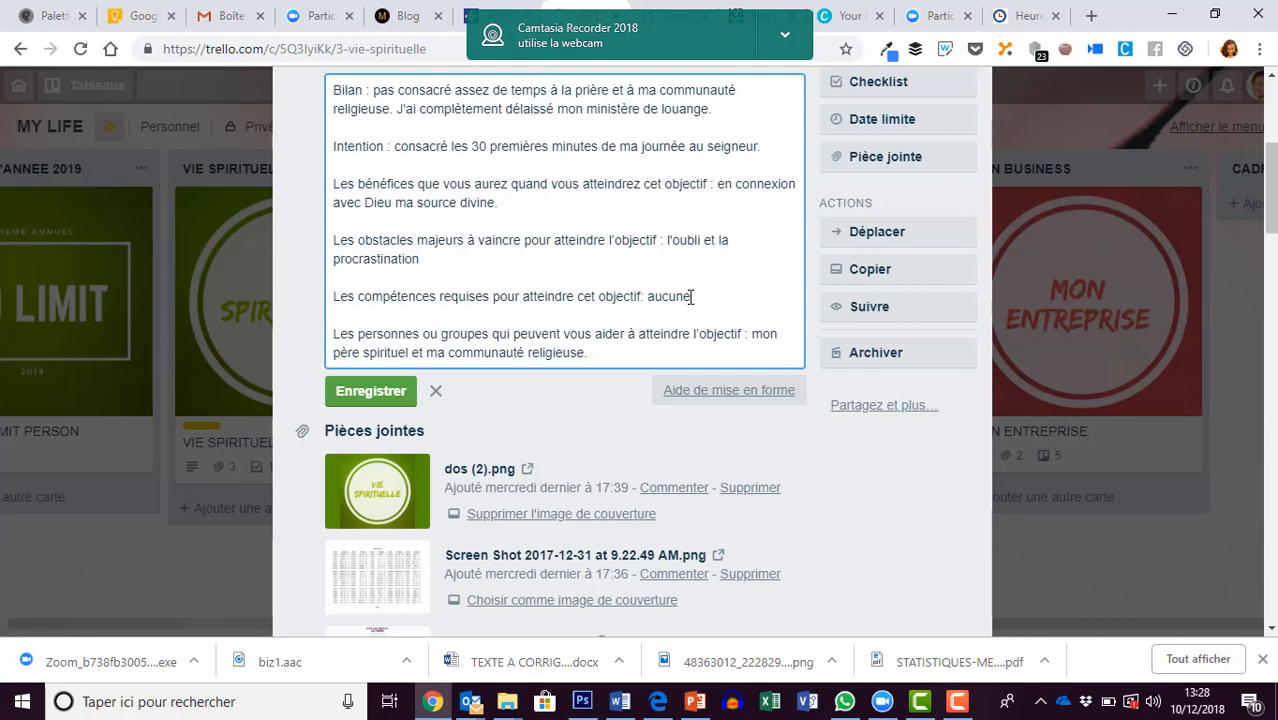
scroll(714, 315, down, 1)
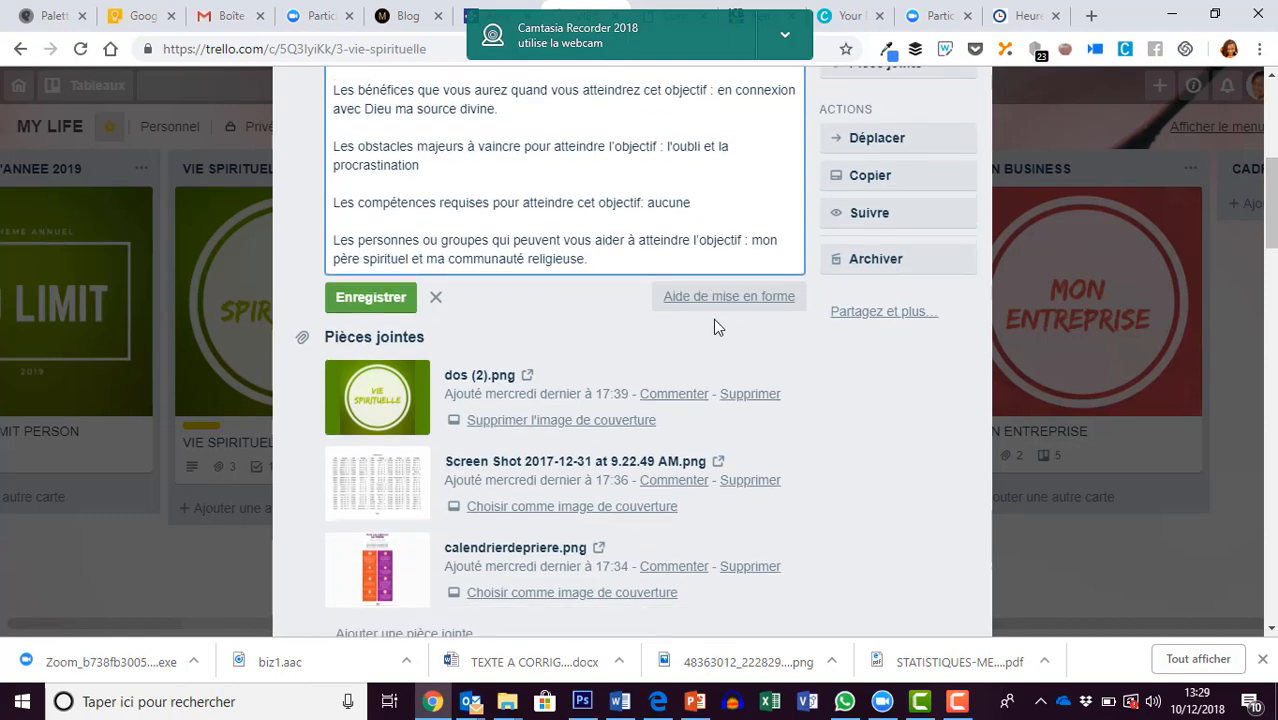
scroll(713, 319, down, 4)
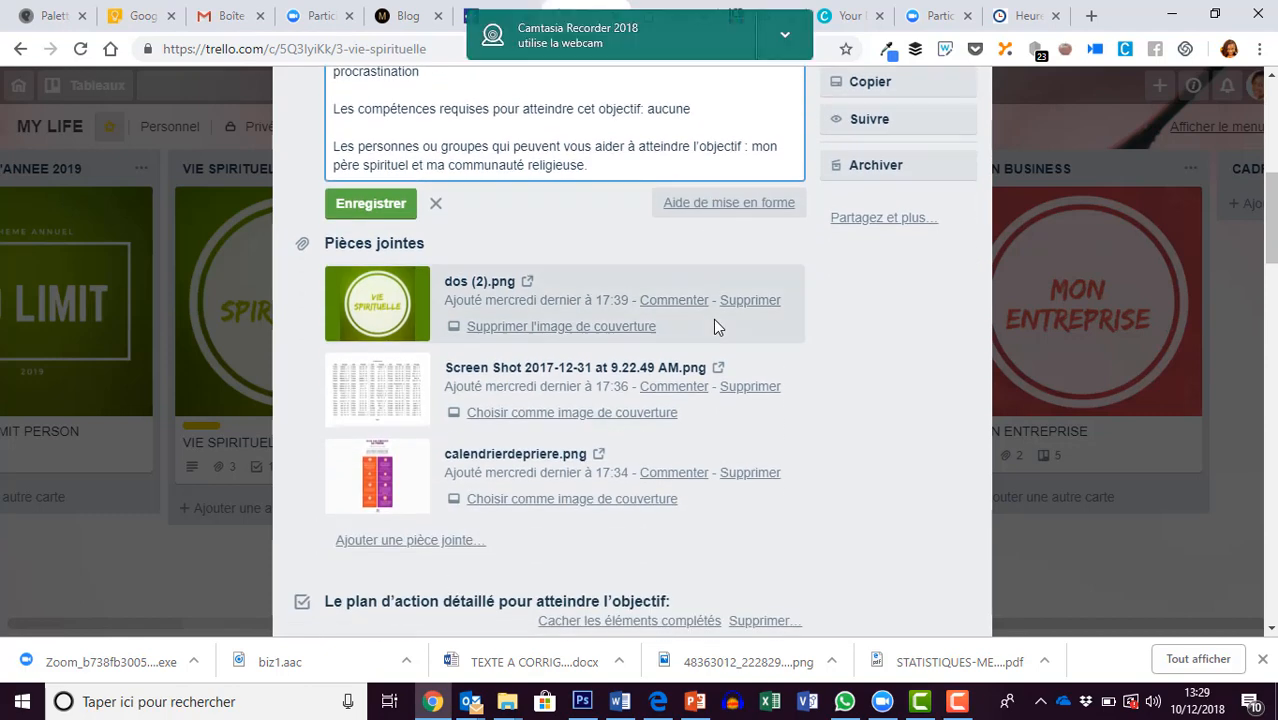
scroll(785, 385, down, 1)
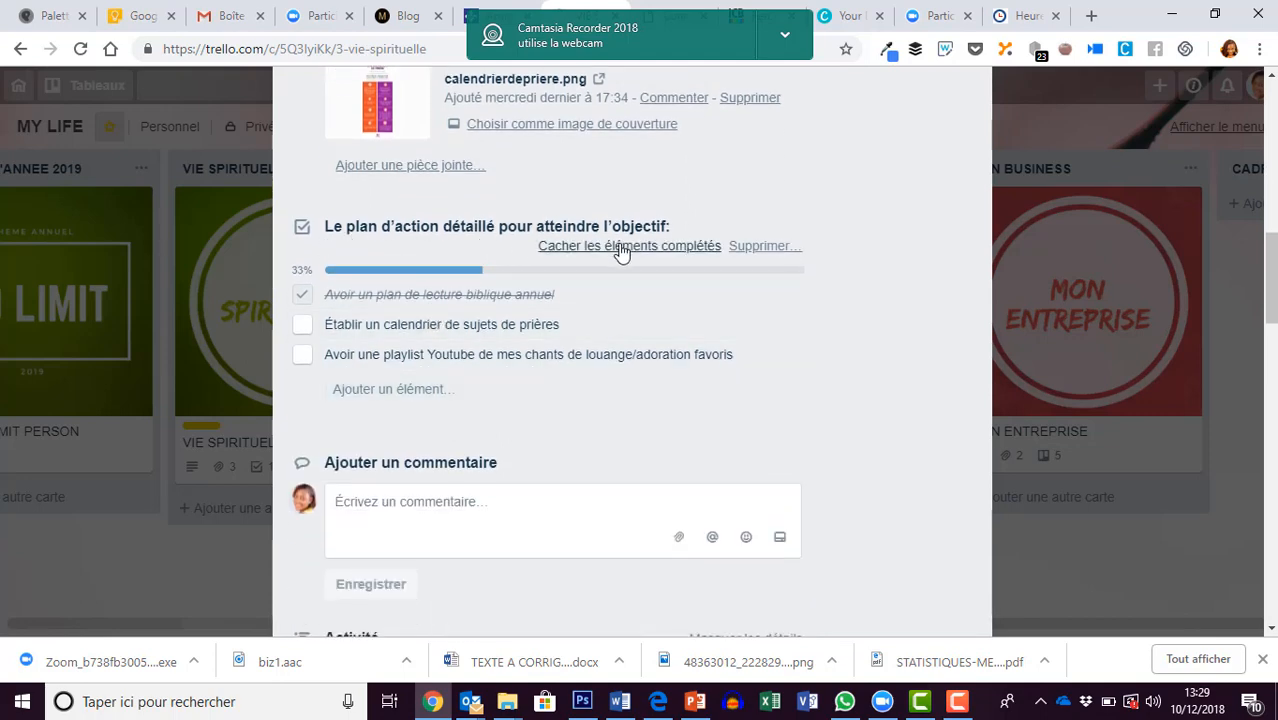
Step: Untick the annual Bible reading plan item and add the checklist item "Participer activement à une activité de l'église une fois par mois"
click(302, 294)
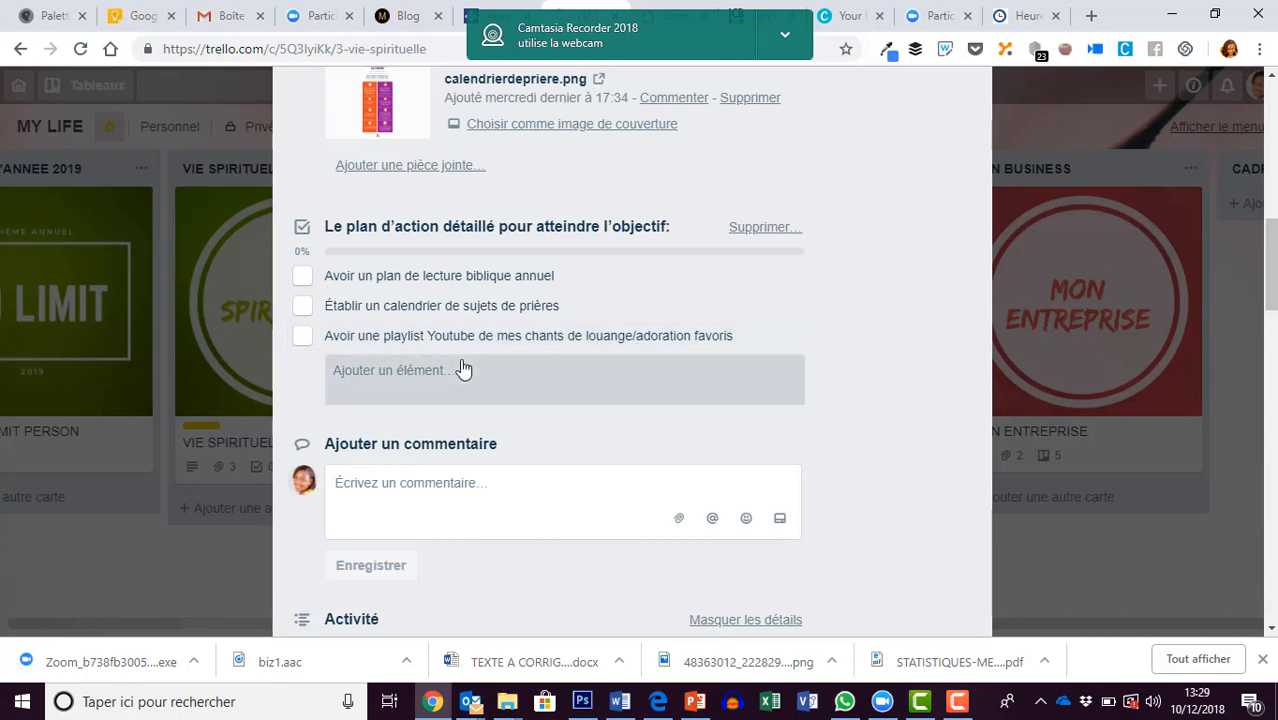
click(433, 381)
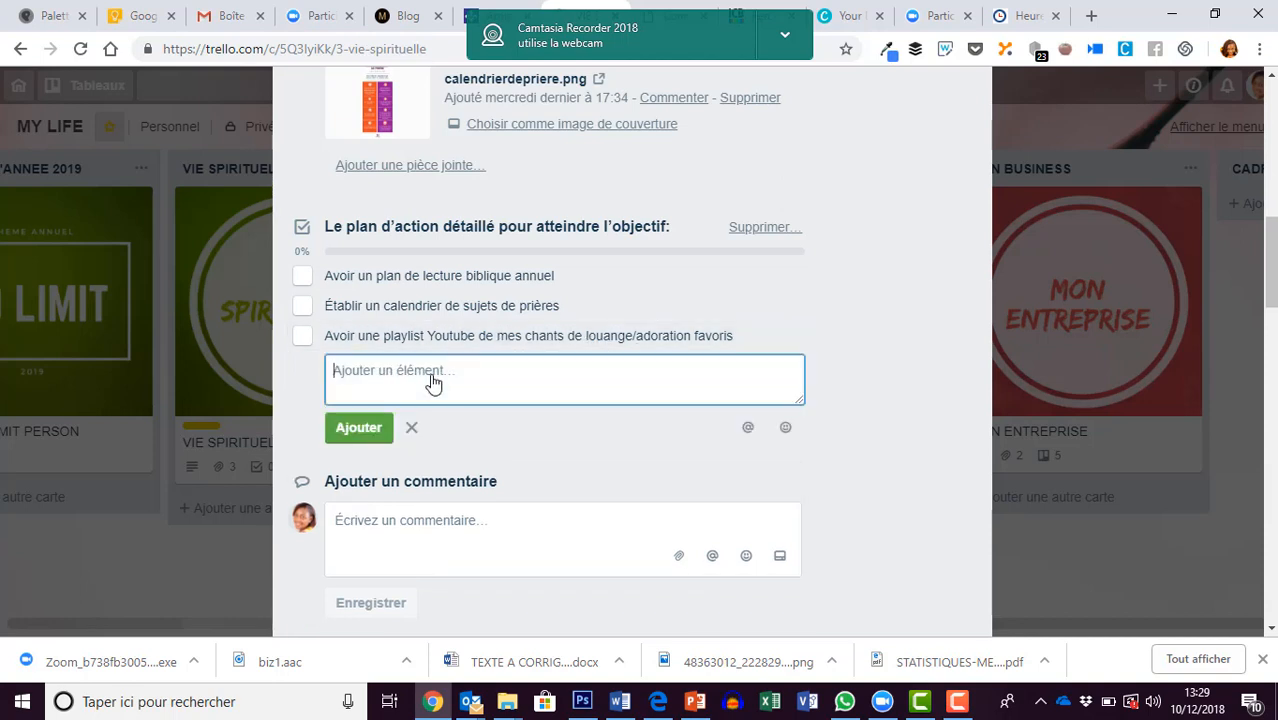
text(Participer activement à une activité de)
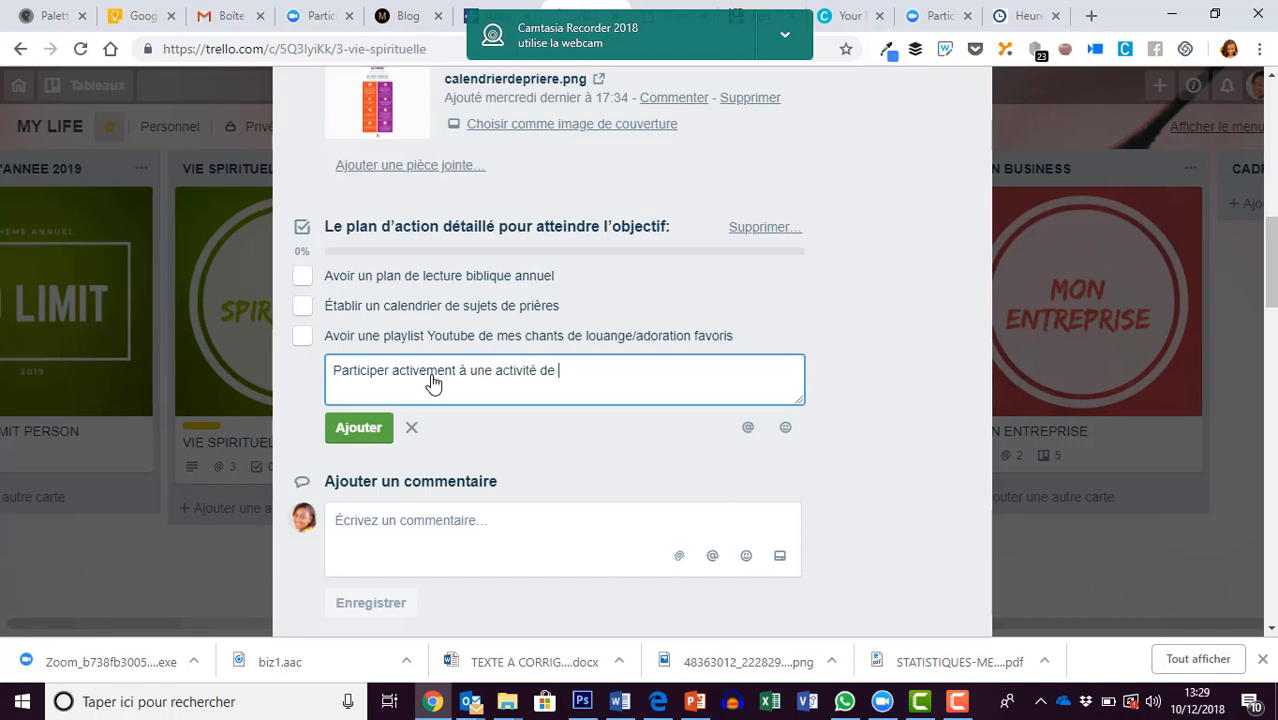
text( l'église une fois par )
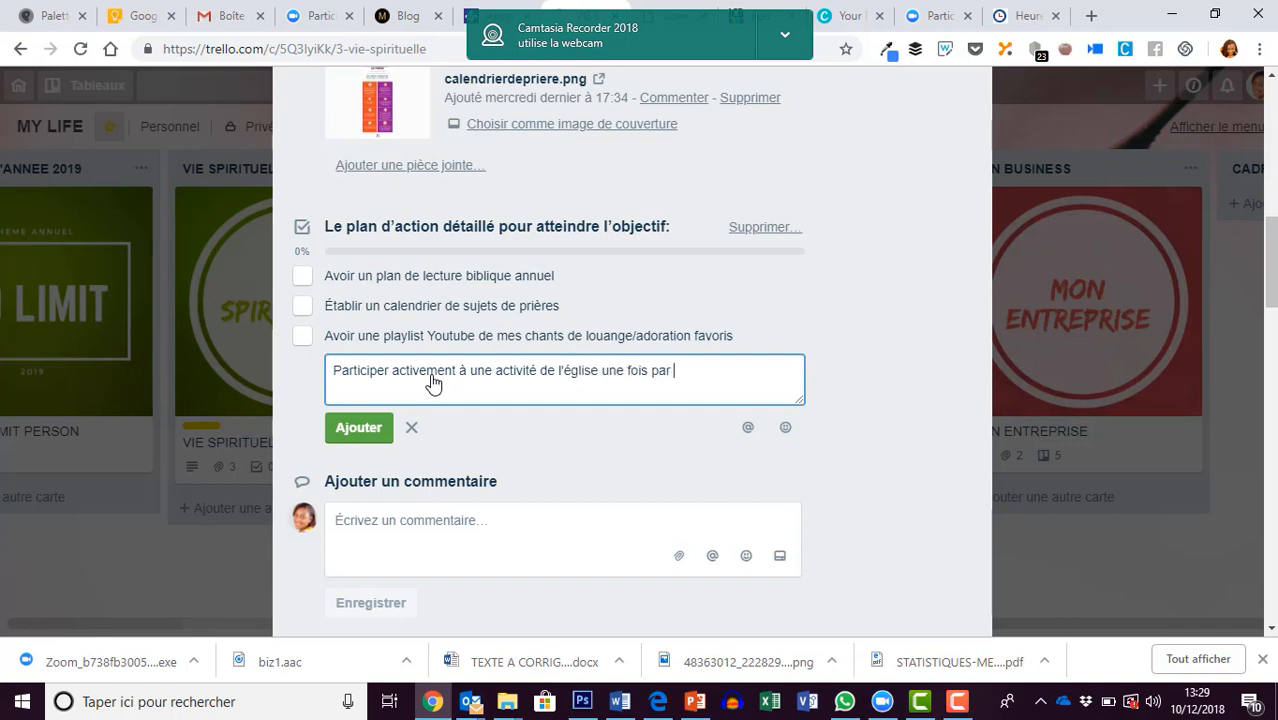
text(mois)
click(366, 451)
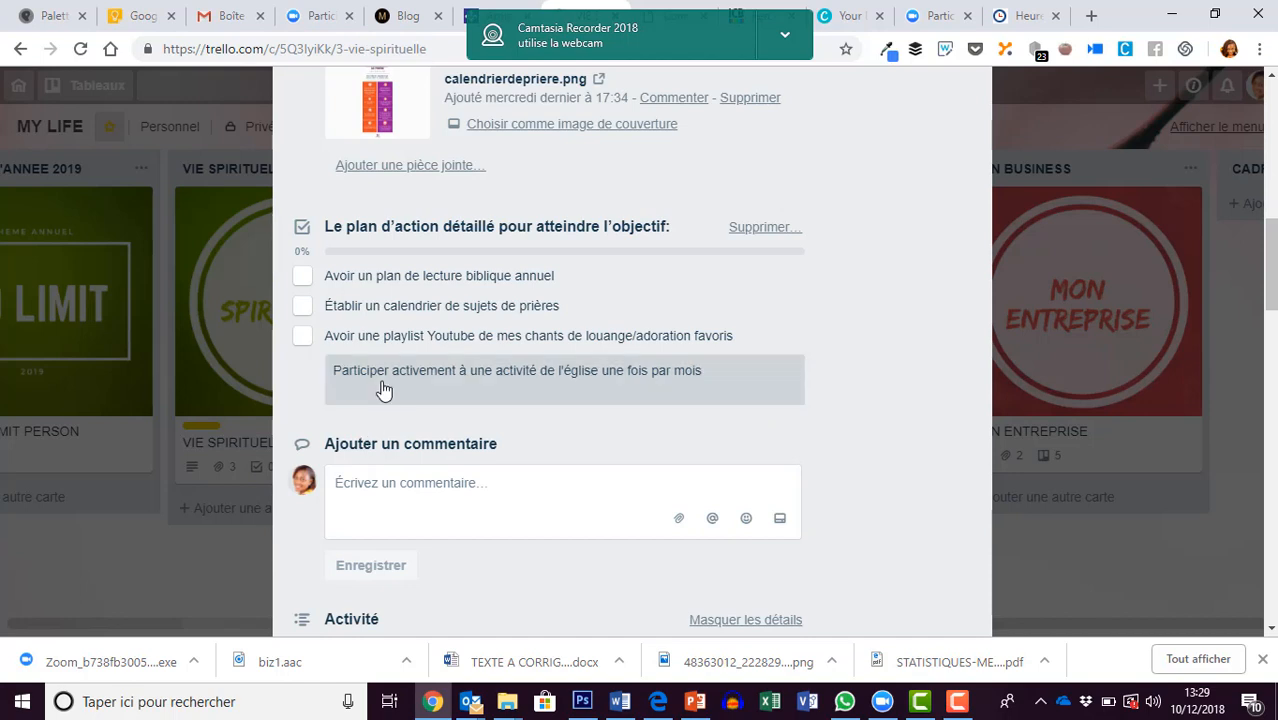
click(436, 373)
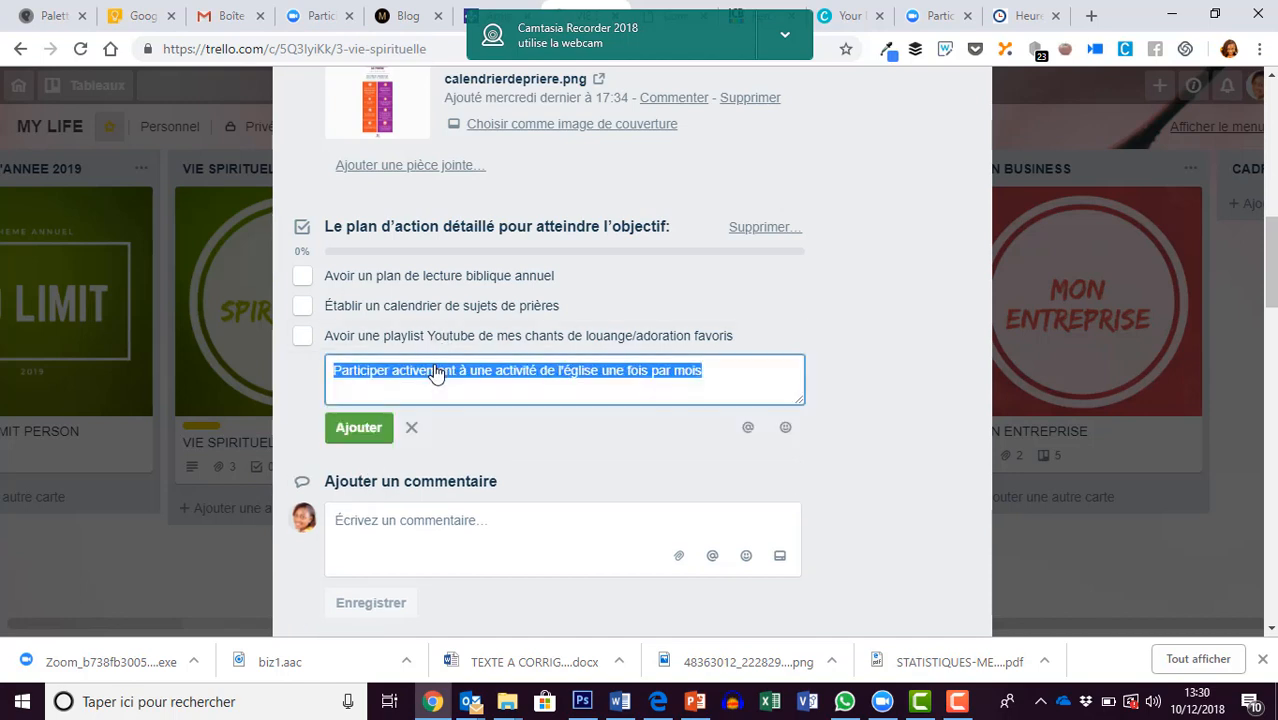
click(363, 436)
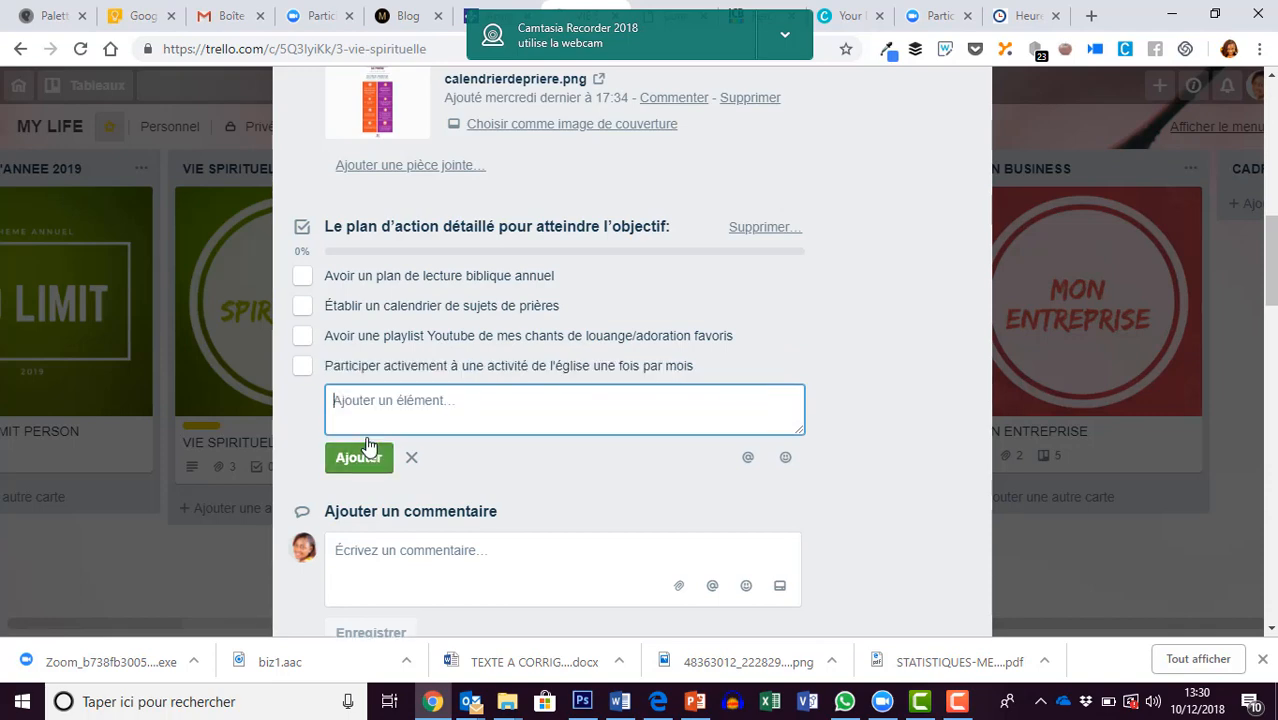
Step: Find the "La Bible en un an" reading plan image in the card's activity, examine it enlarged and close it
scroll(540, 385, down, 8)
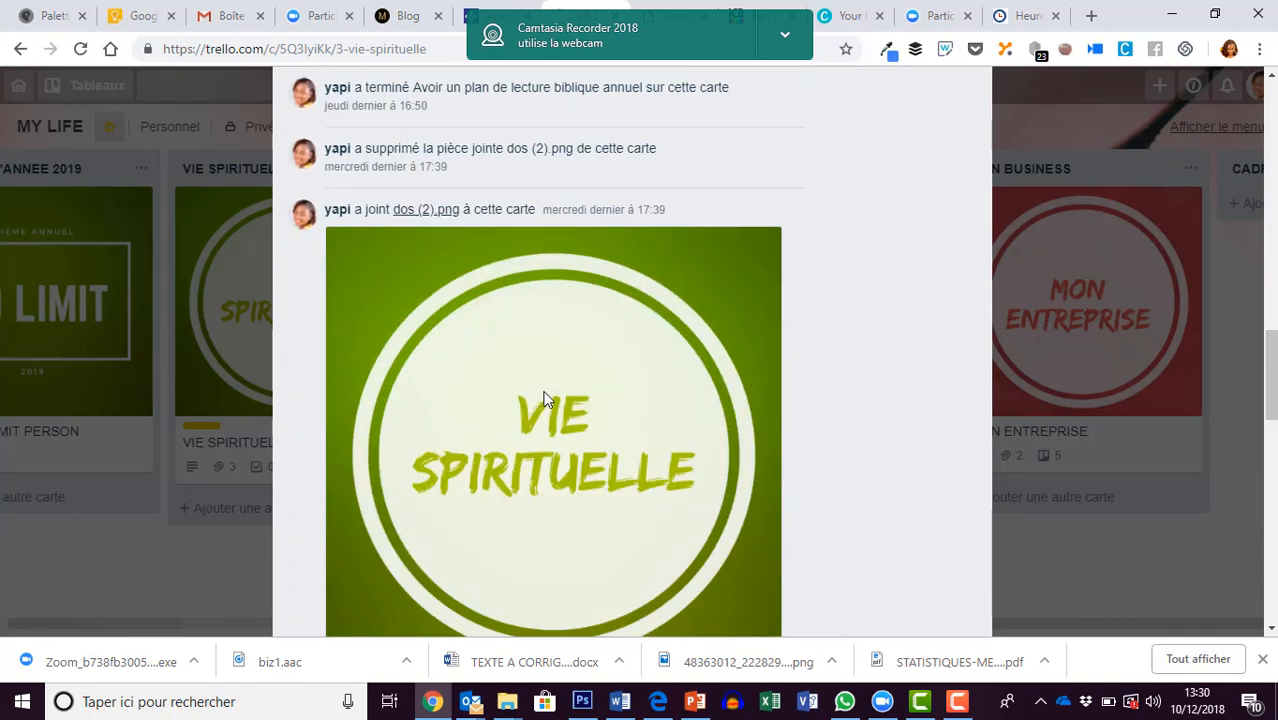
scroll(540, 380, down, 4)
scroll(535, 366, up, 7)
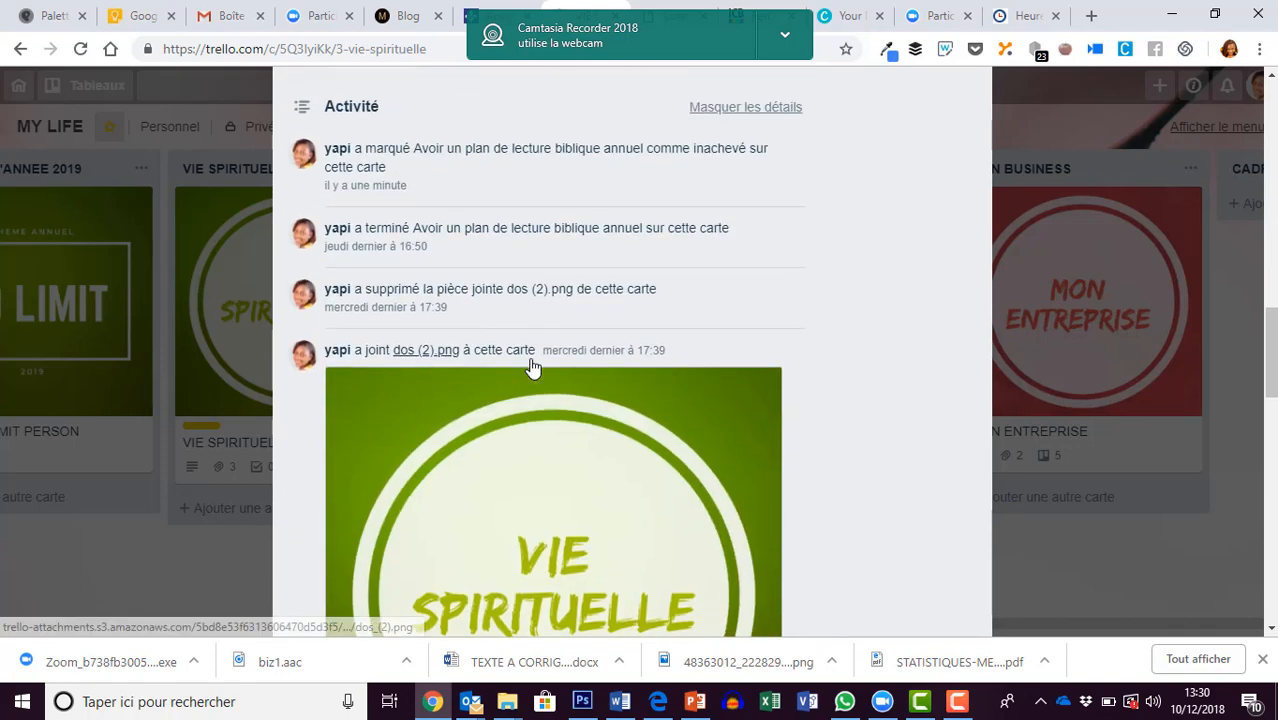
scroll(495, 148, up, 3)
scroll(699, 331, down, 6)
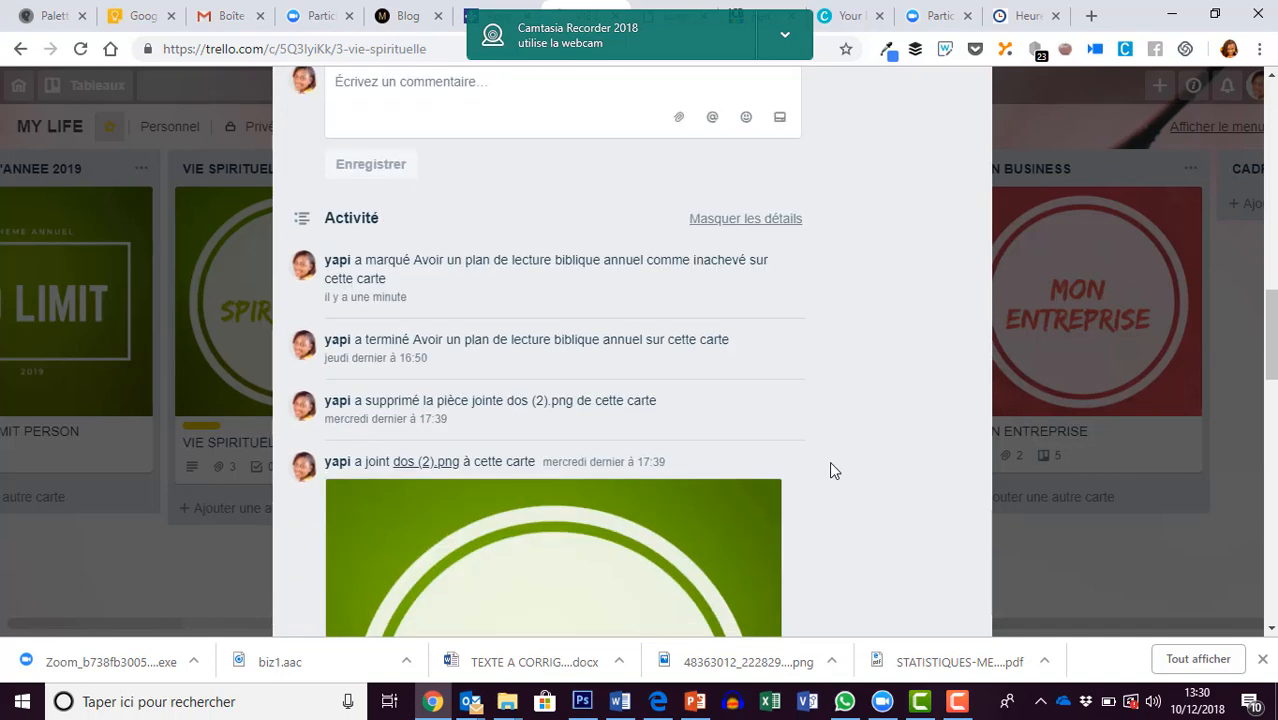
scroll(830, 470, down, 5)
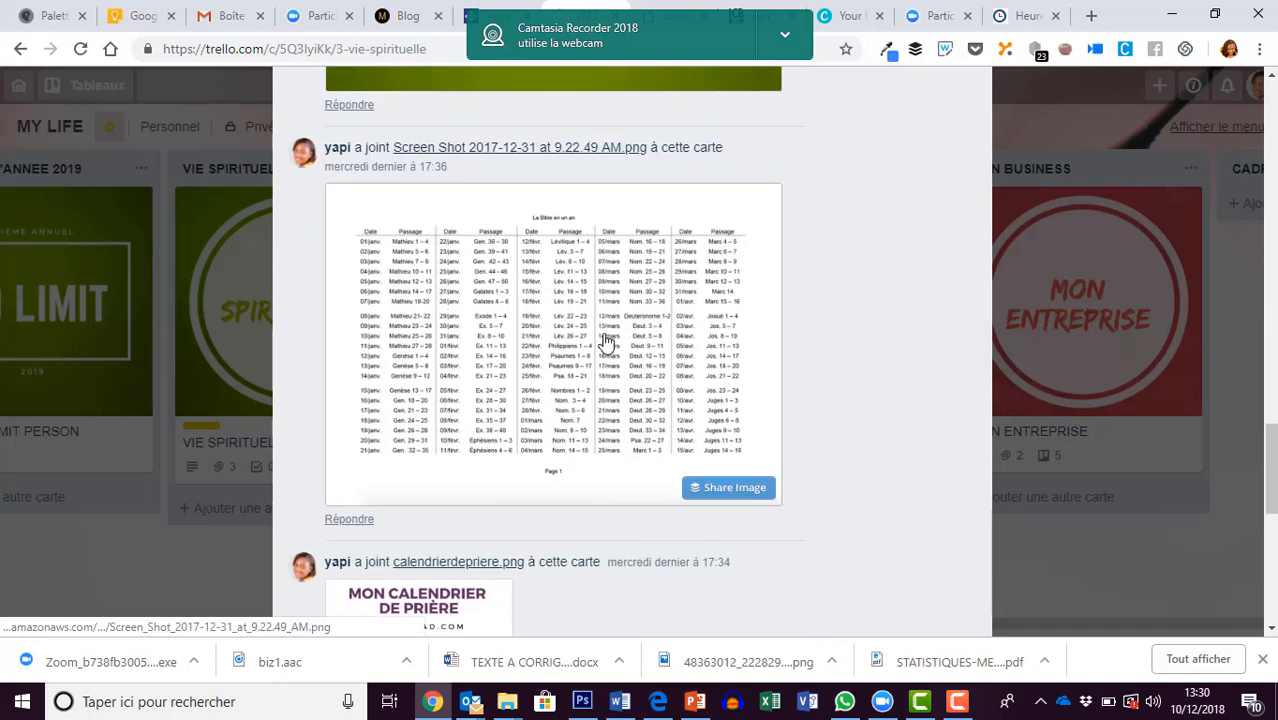
click(607, 343)
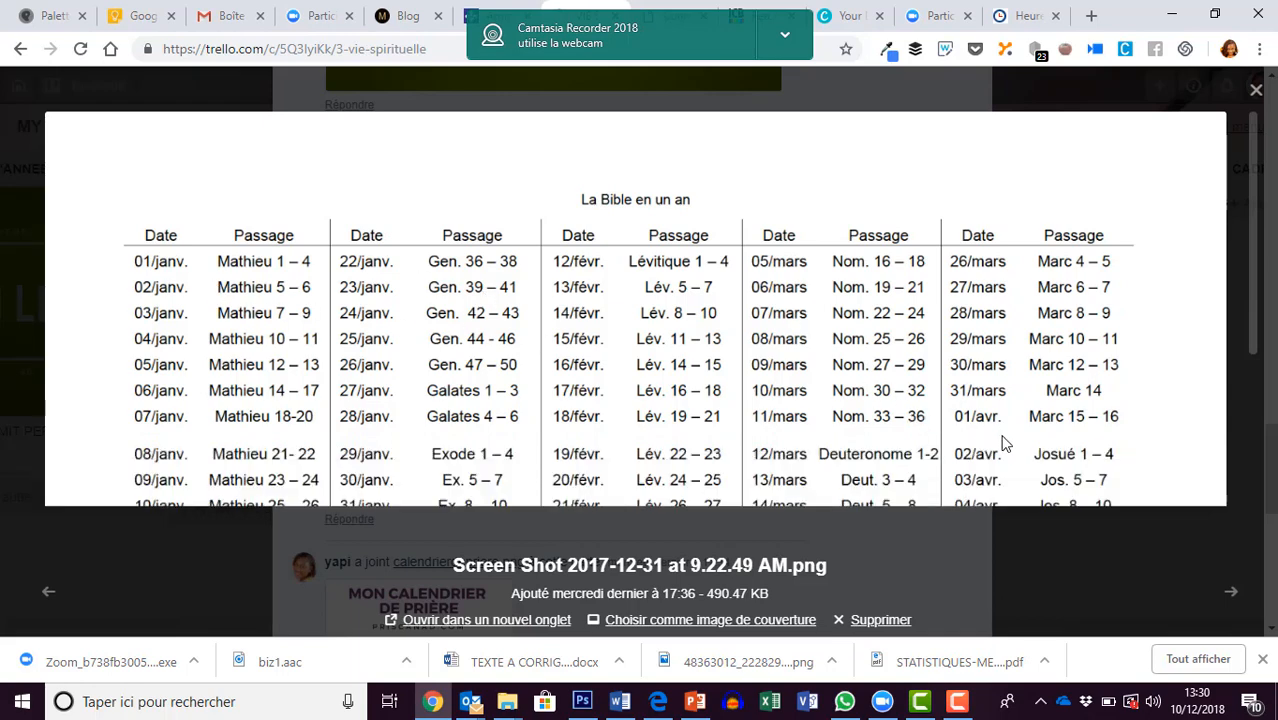
scroll(1005, 444, down, 2)
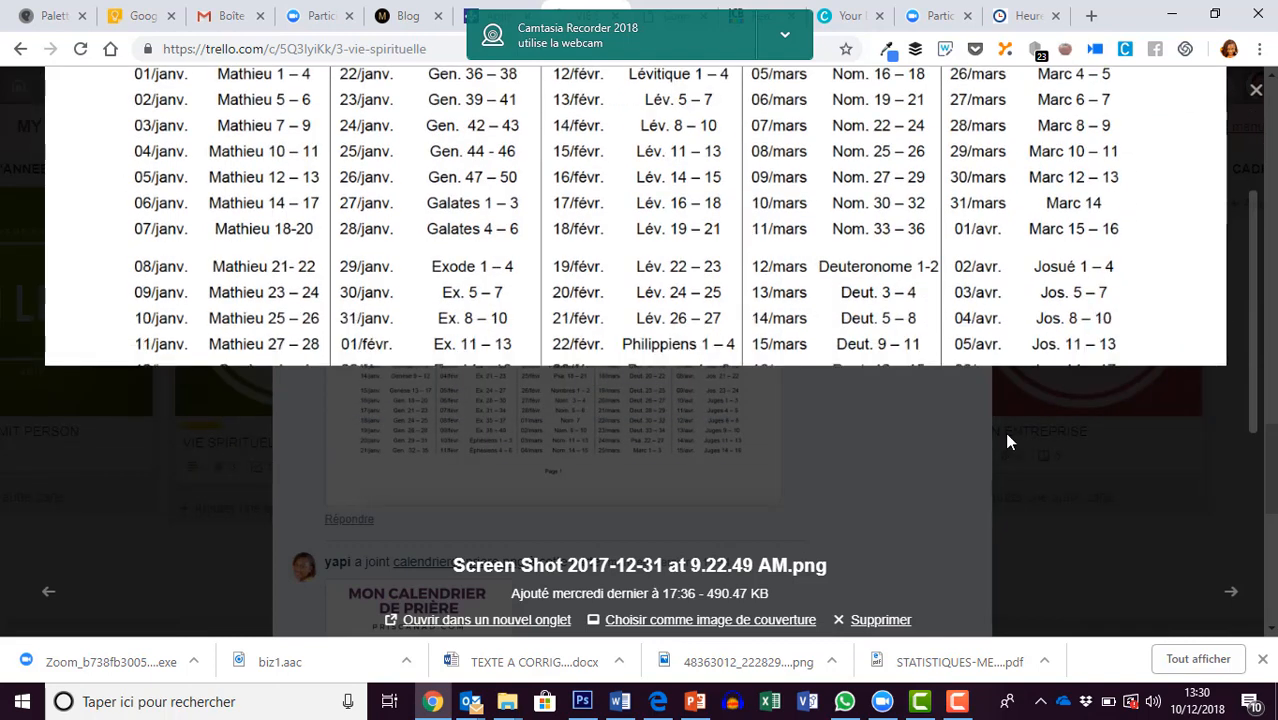
scroll(1008, 432, up, 2)
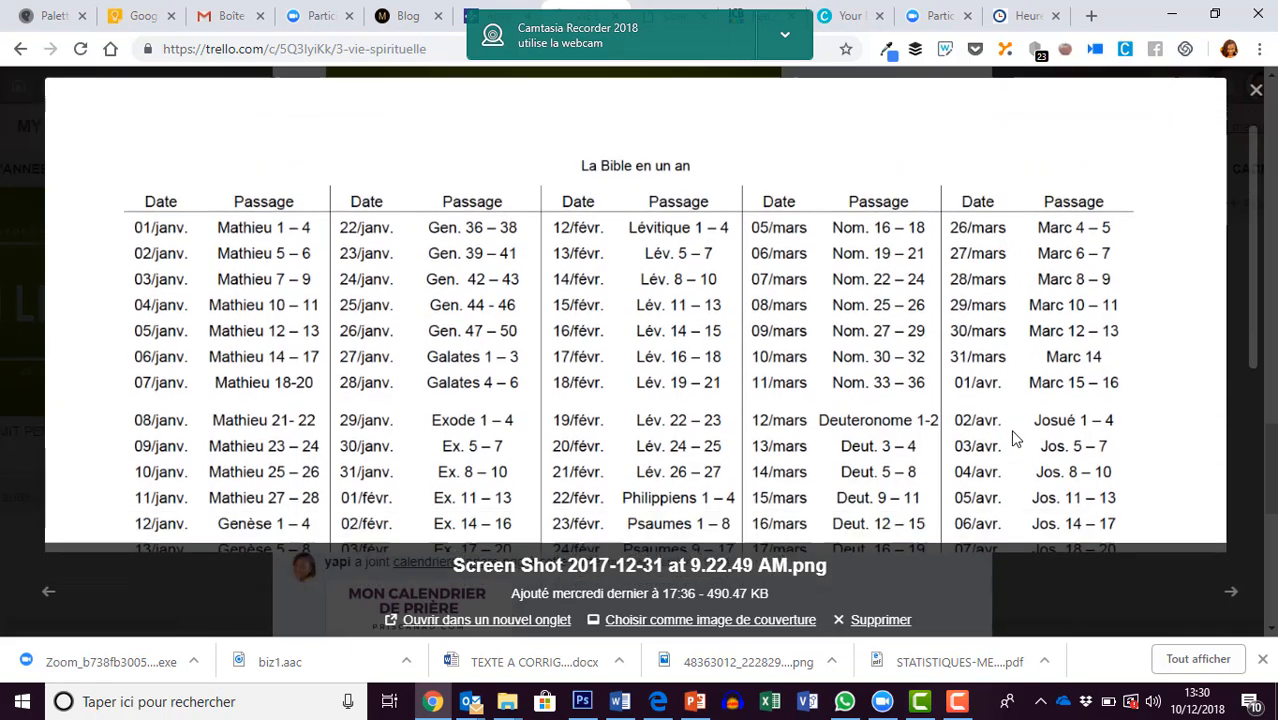
scroll(1012, 434, down, 3)
scroll(1012, 434, up, 3)
click(1256, 89)
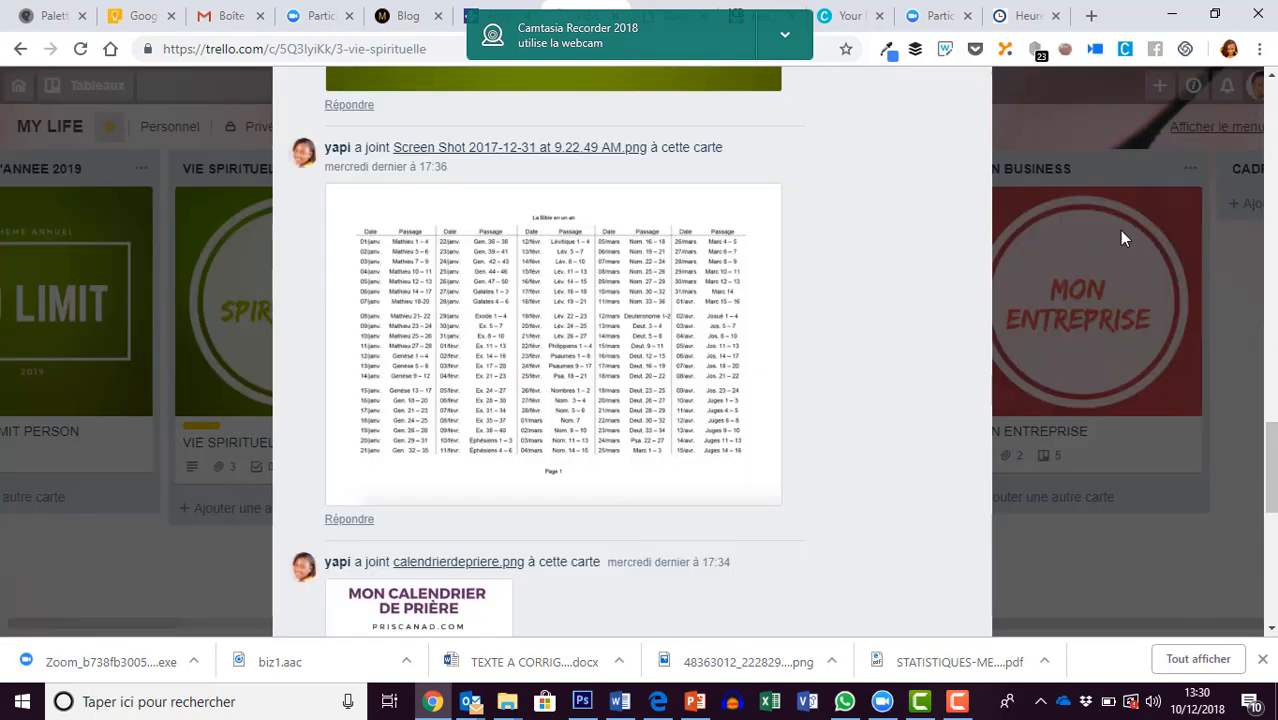
Step: Mark the checklist item "Avoir un plan de lecture biblique annuel" as completed and close the VIE SPIRITUELLE card
scroll(586, 428, up, 4)
scroll(586, 428, up, 10)
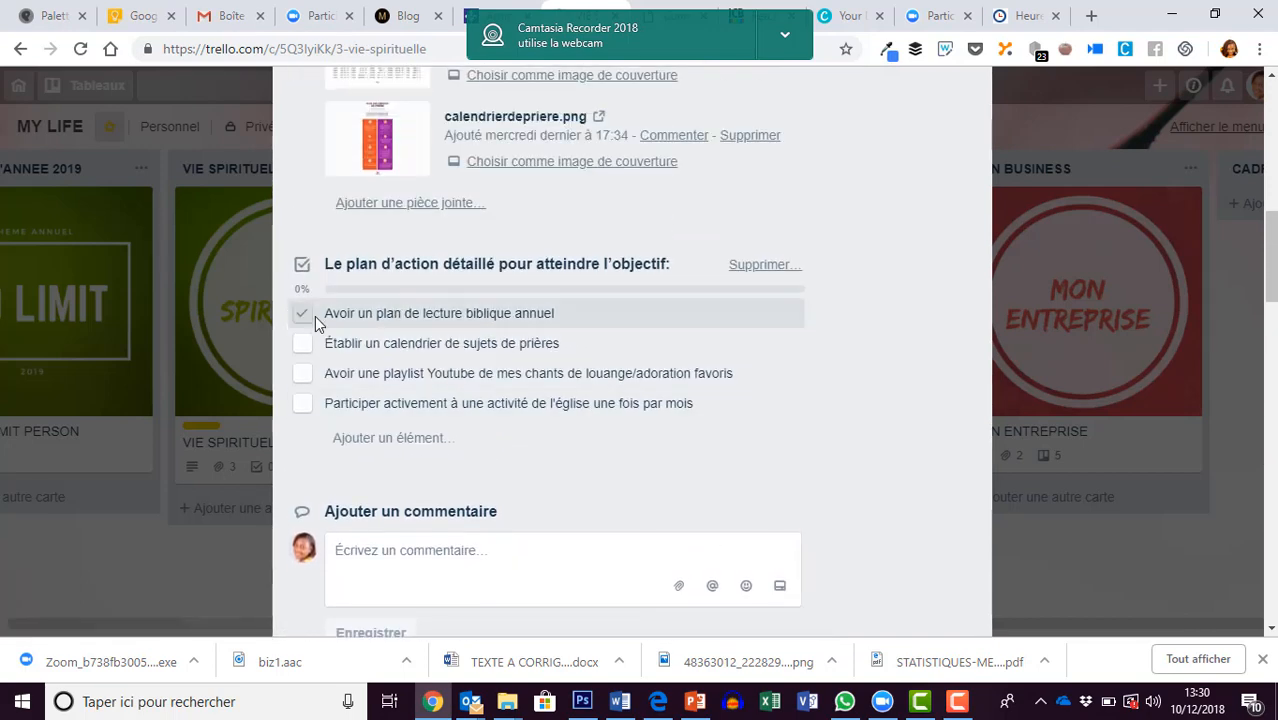
click(304, 316)
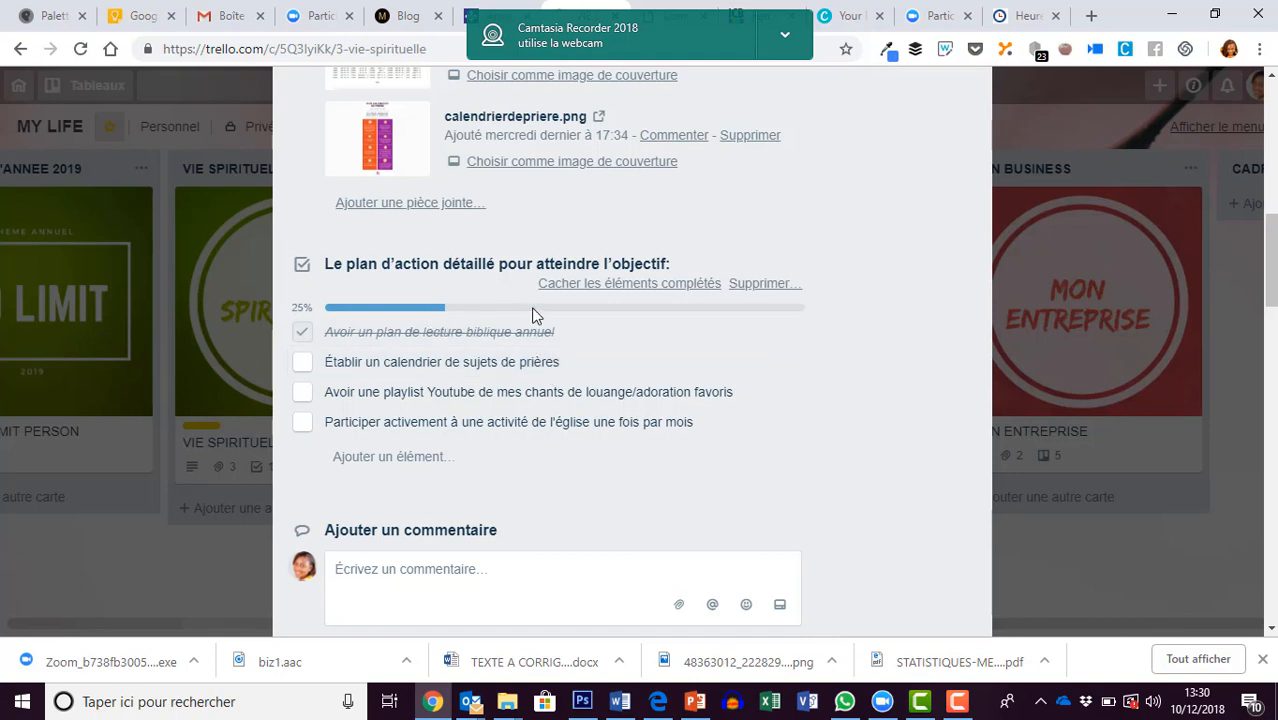
scroll(754, 319, down, 1)
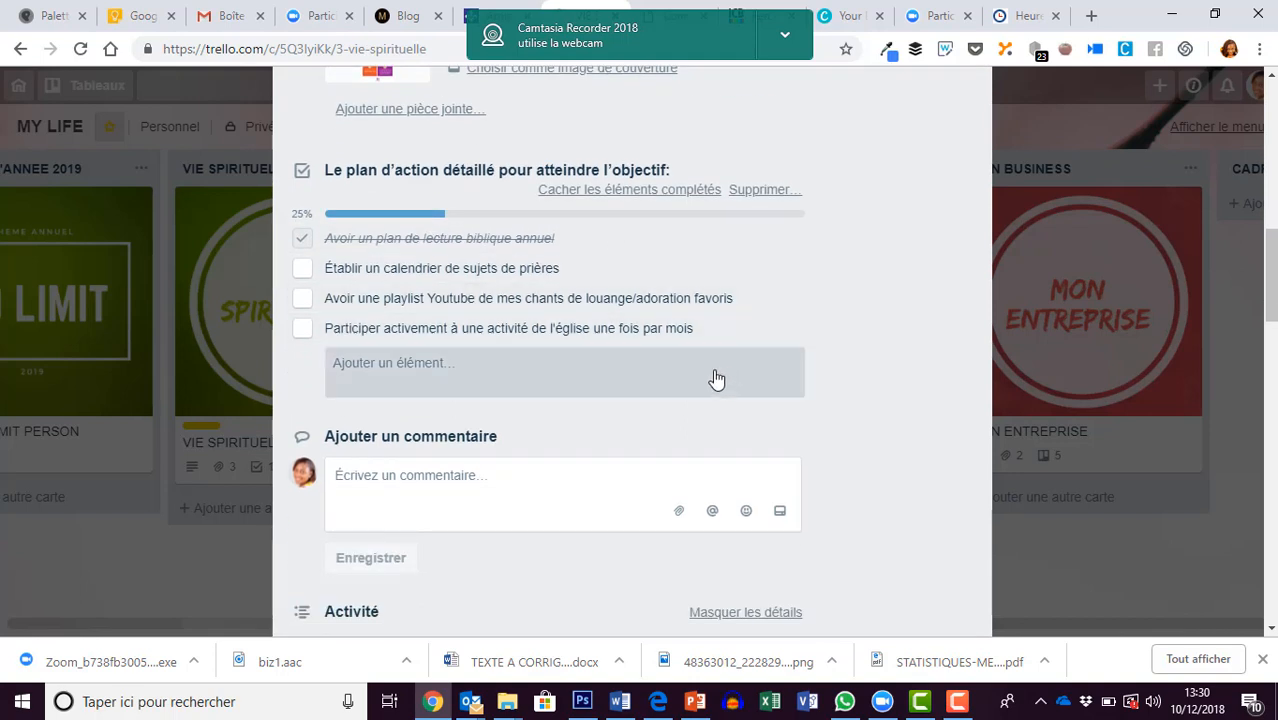
scroll(522, 357, down, 3)
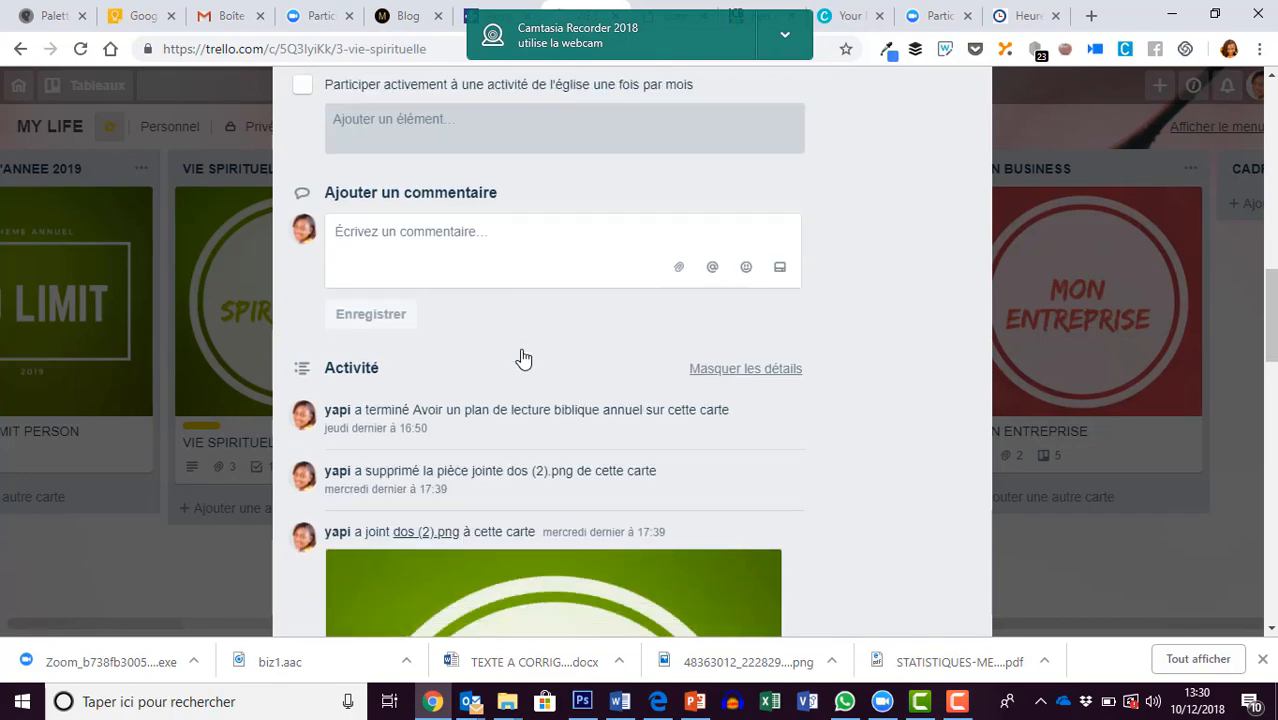
scroll(521, 357, up, 10)
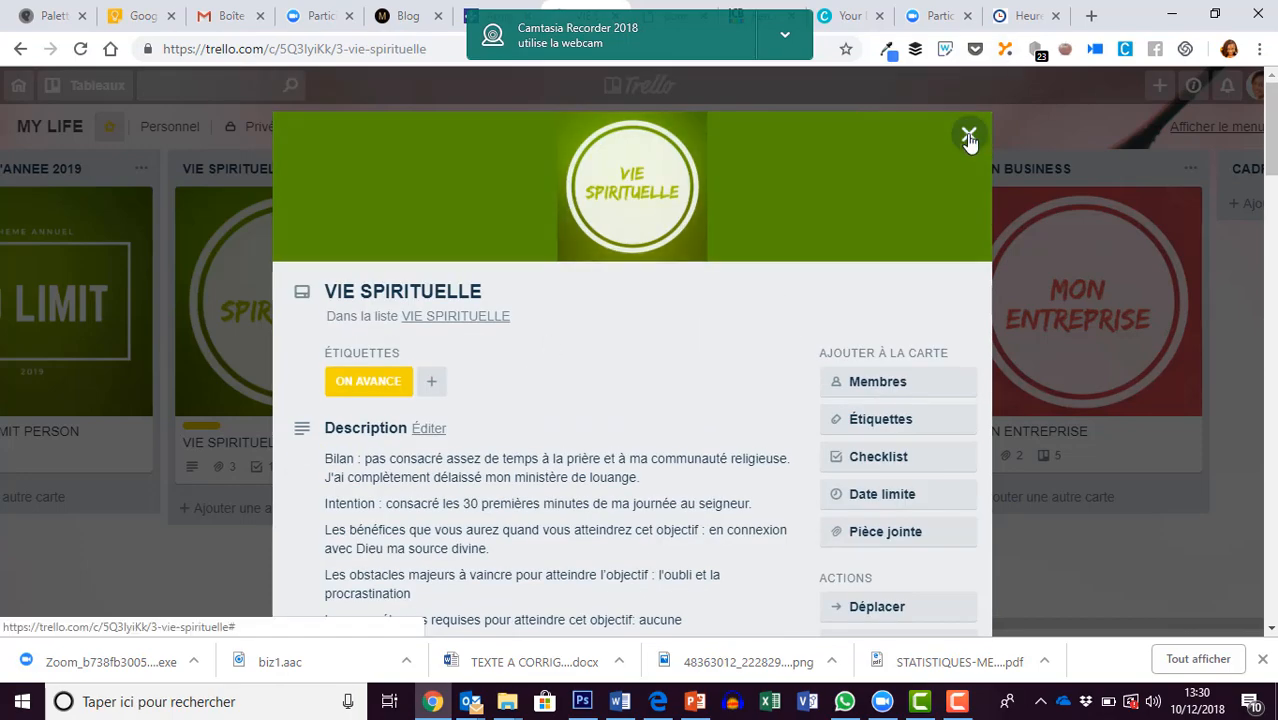
click(968, 132)
Step: Open the SANTE ET BIEN ETRE card and correct the misspelled word in the description's obstacles line to "émotionnelle"
click(522, 465)
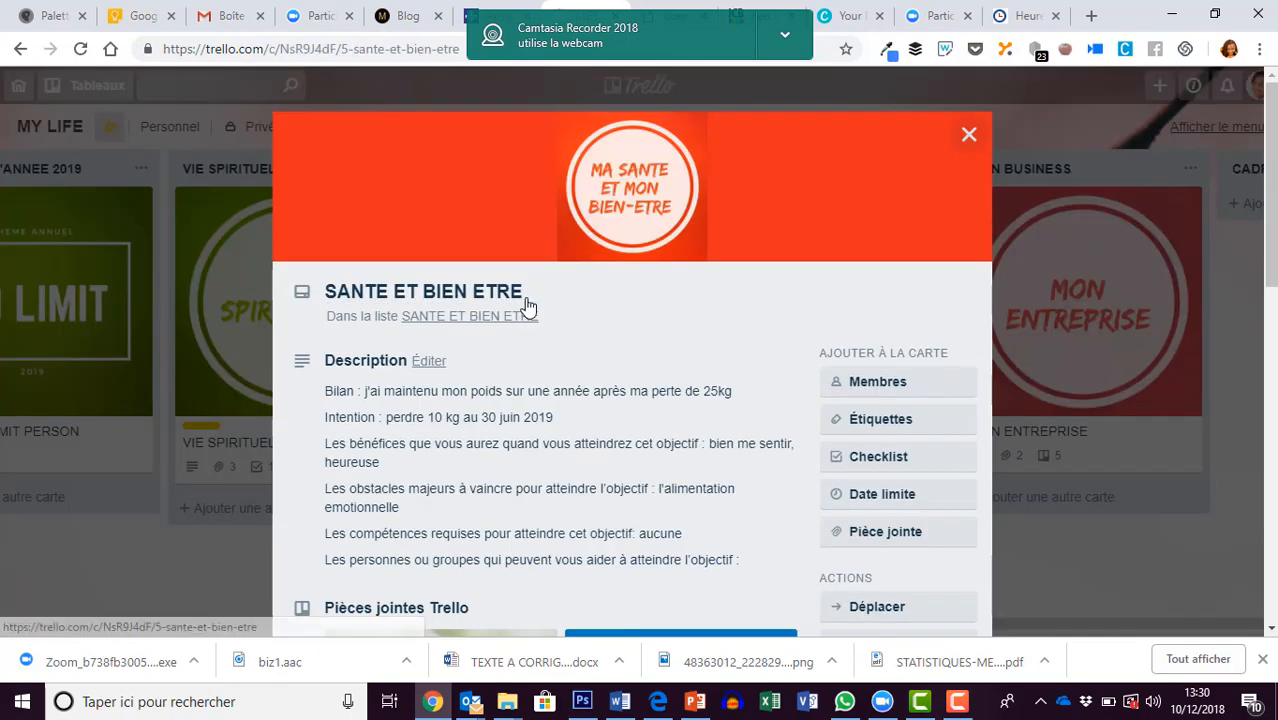
click(637, 427)
scroll(634, 420, down, 2)
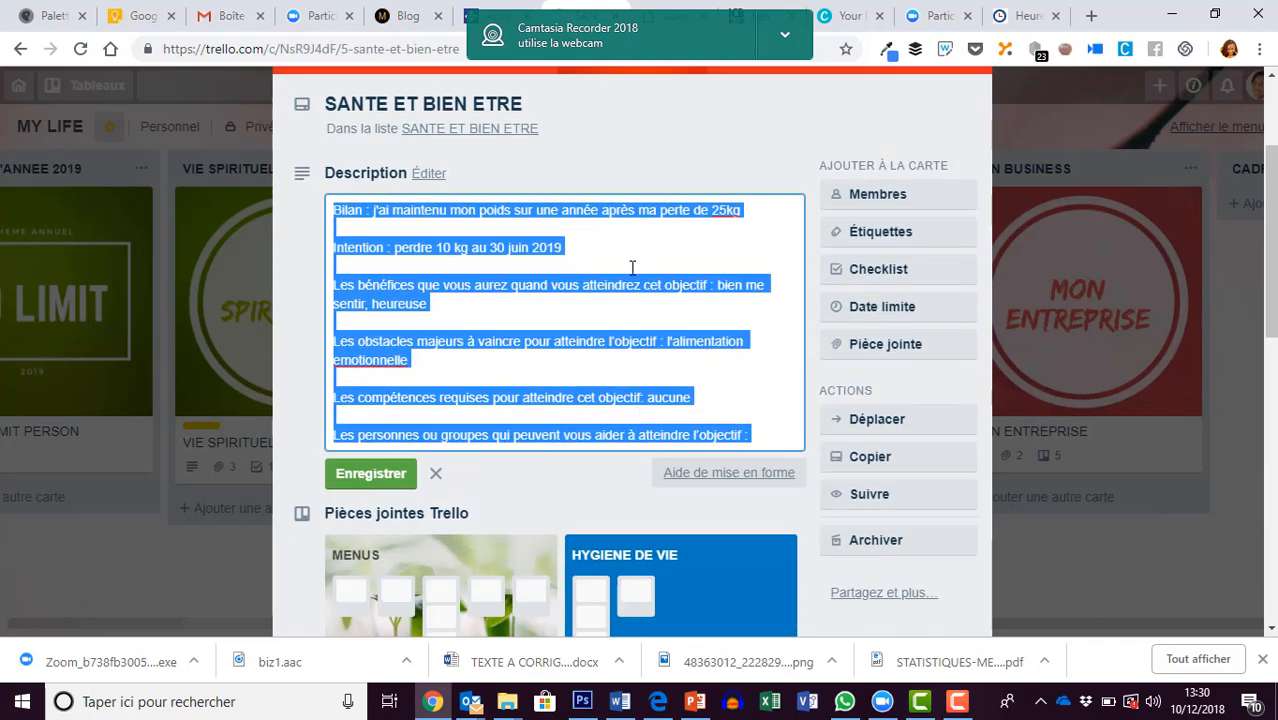
click(632, 266)
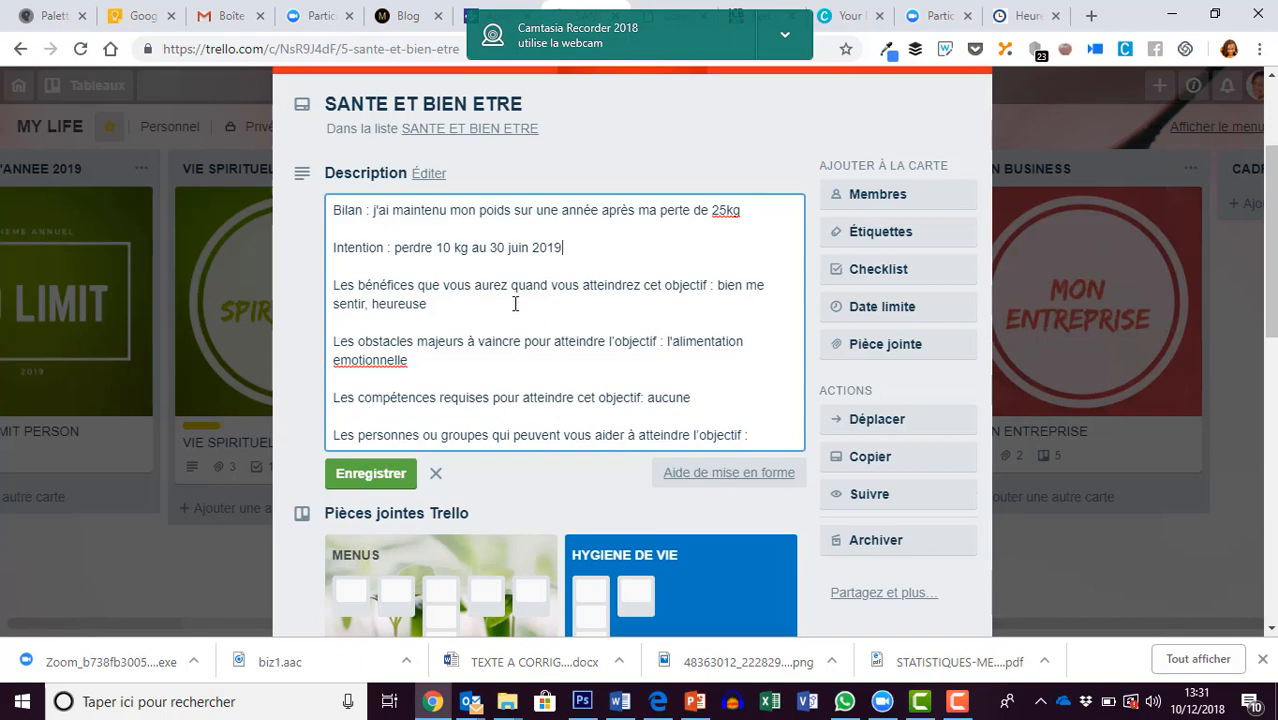
right_click(383, 365)
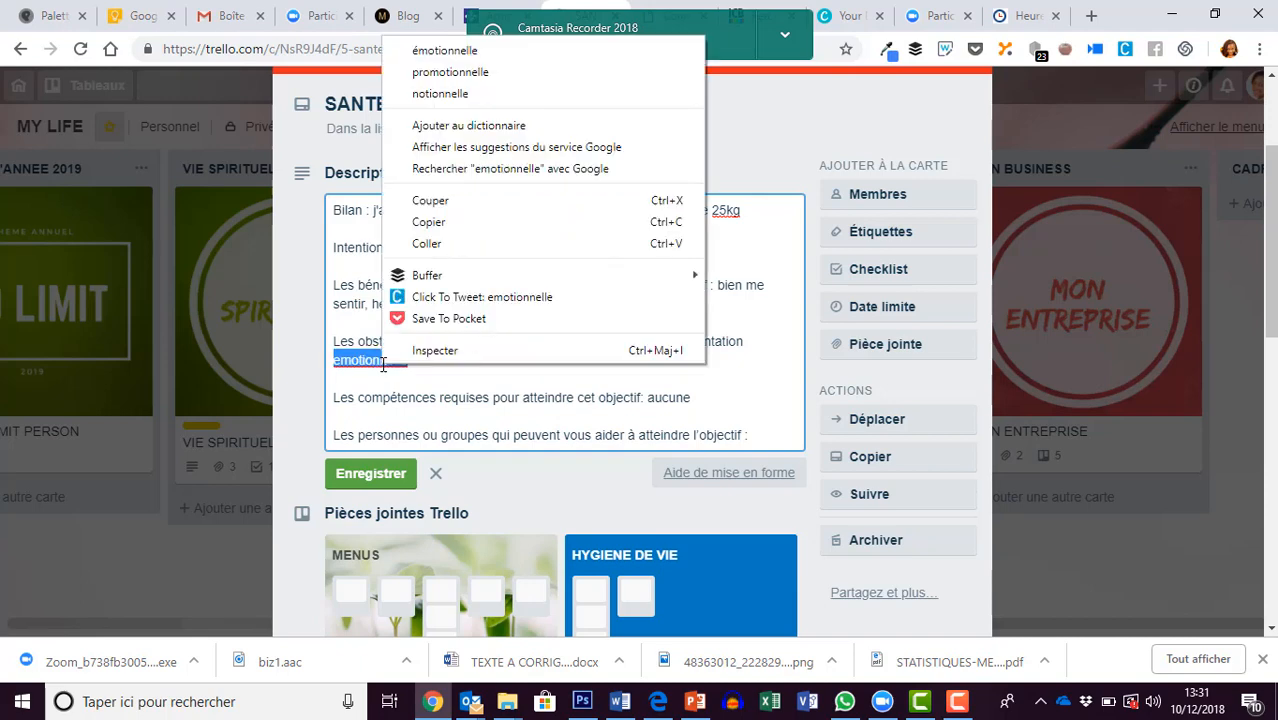
click(437, 51)
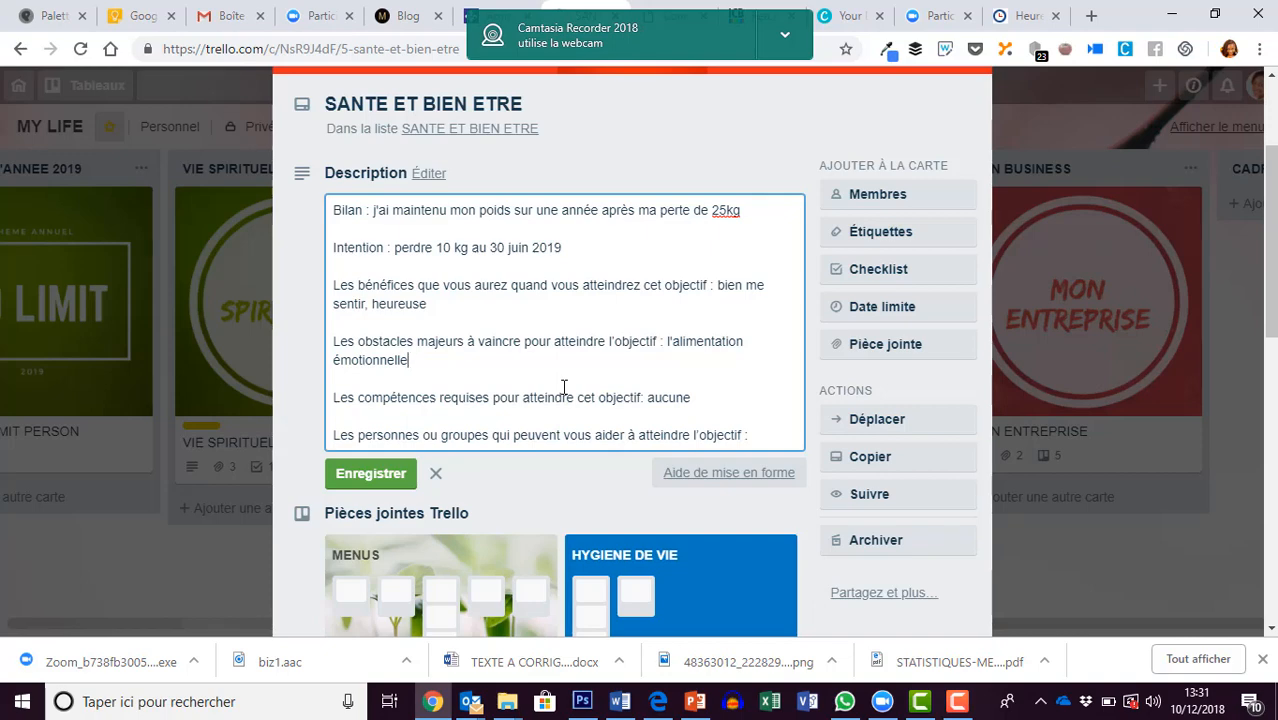
Step: Add "une formation en ligne" to the line on helpful people or groups and save the description
scroll(607, 332, down, 1)
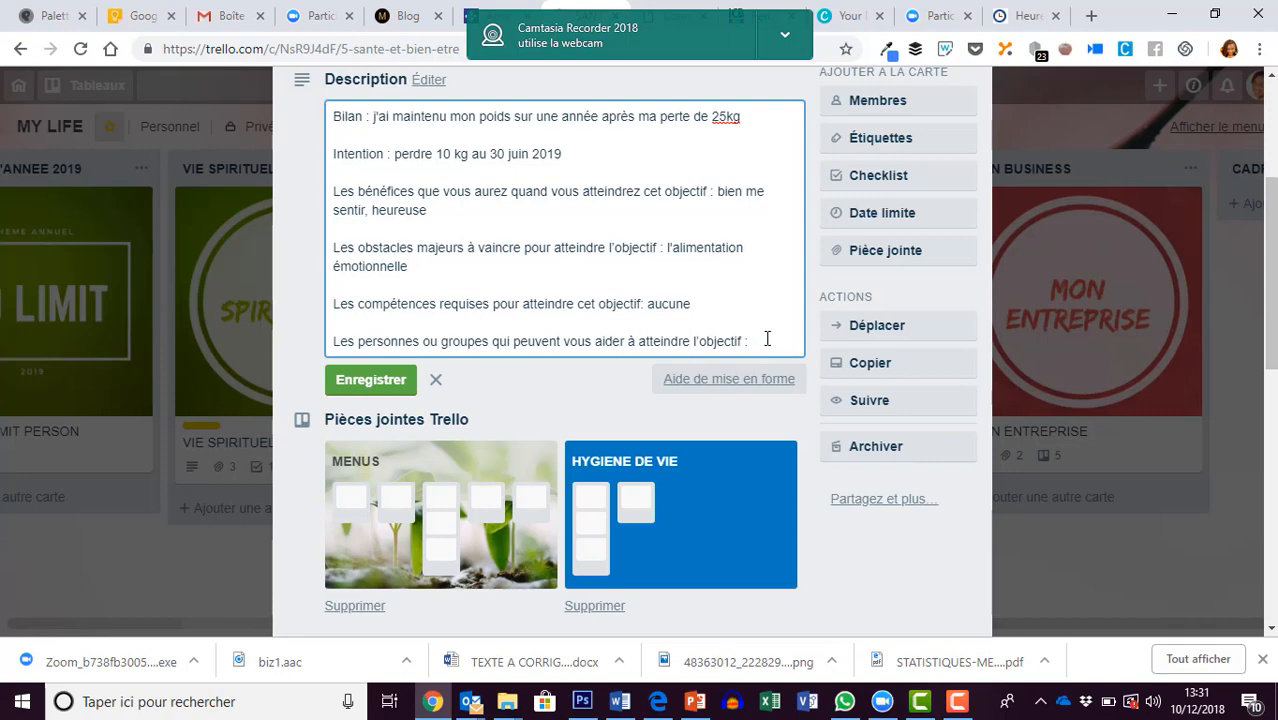
text(une formation en ligne s)
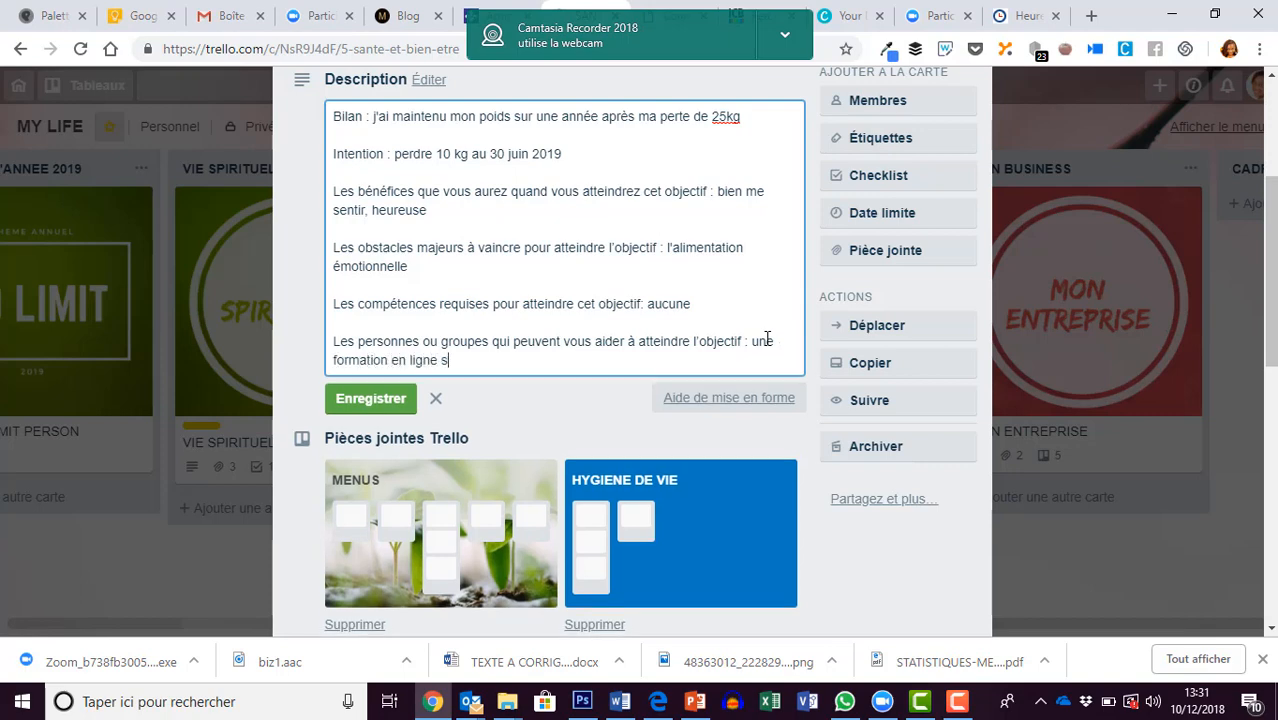
key(BackSpace)
click(368, 403)
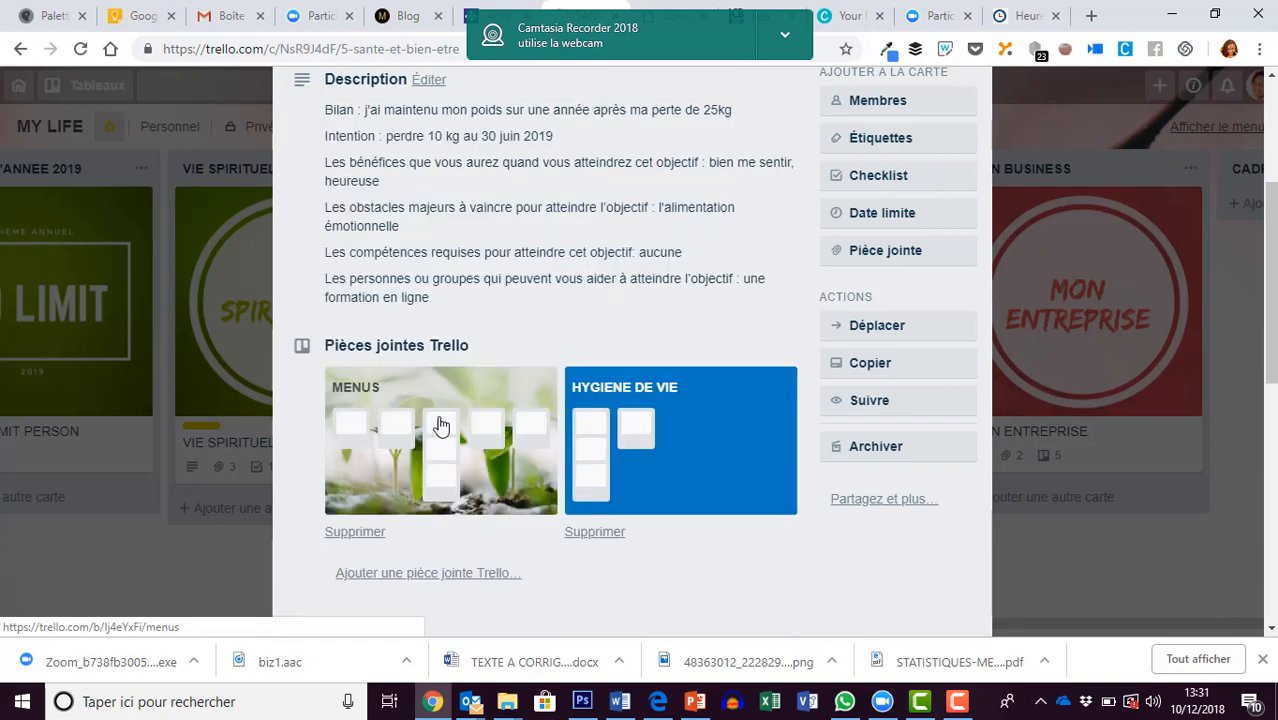
Step: Open the MENUS board attached to the SANTE ET BIEN ETRE card and look through its "Ce que J'ai Mangé En Septembre" list
scroll(531, 434, down, 3)
scroll(531, 434, up, 2)
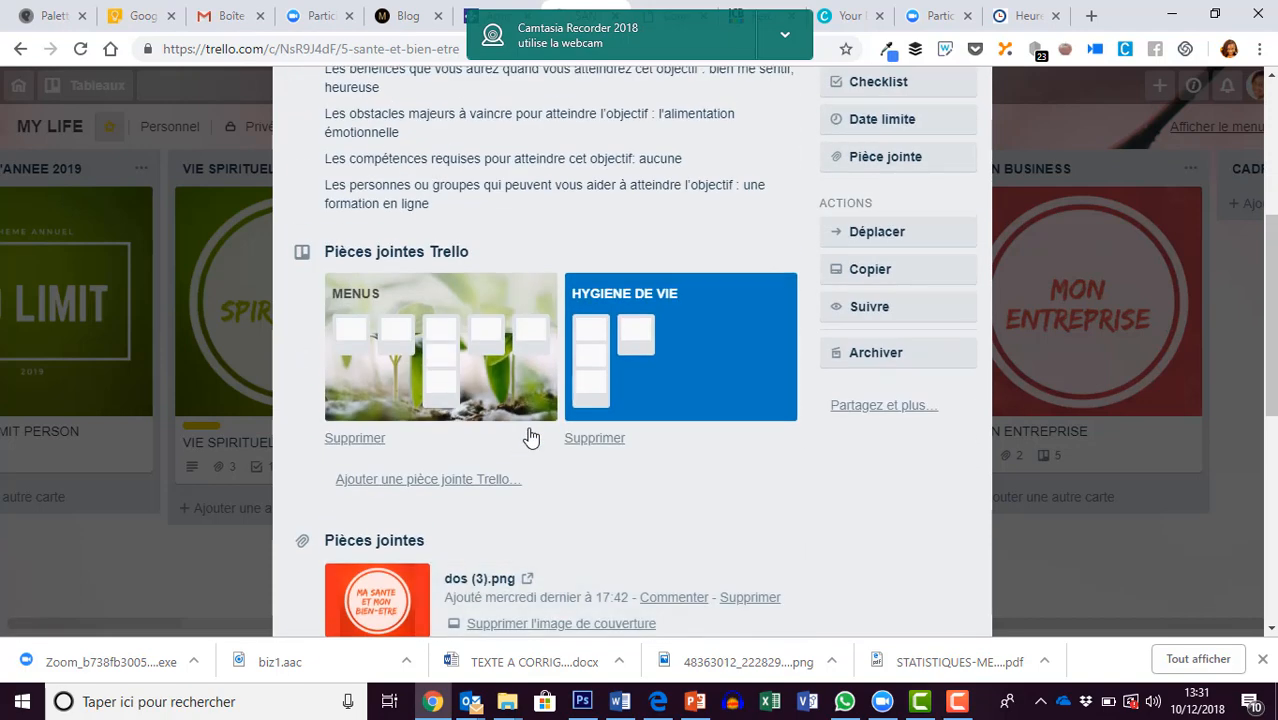
click(448, 354)
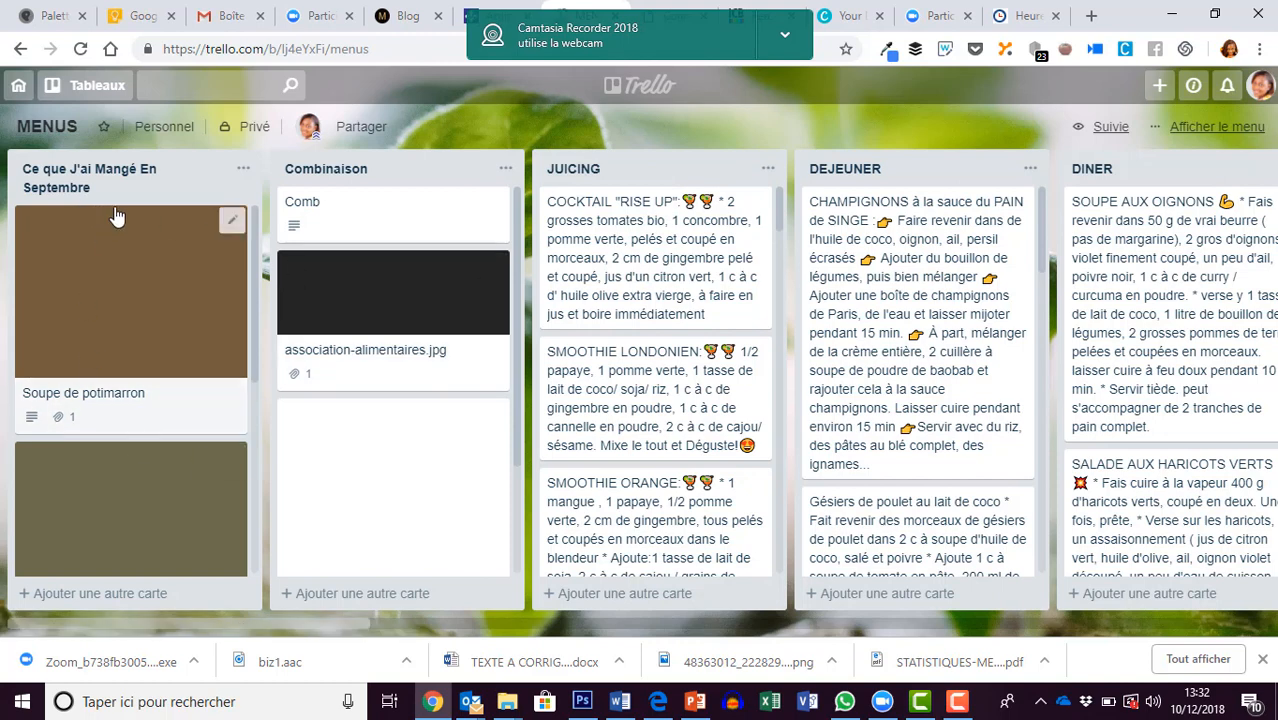
scroll(138, 325, down, 2)
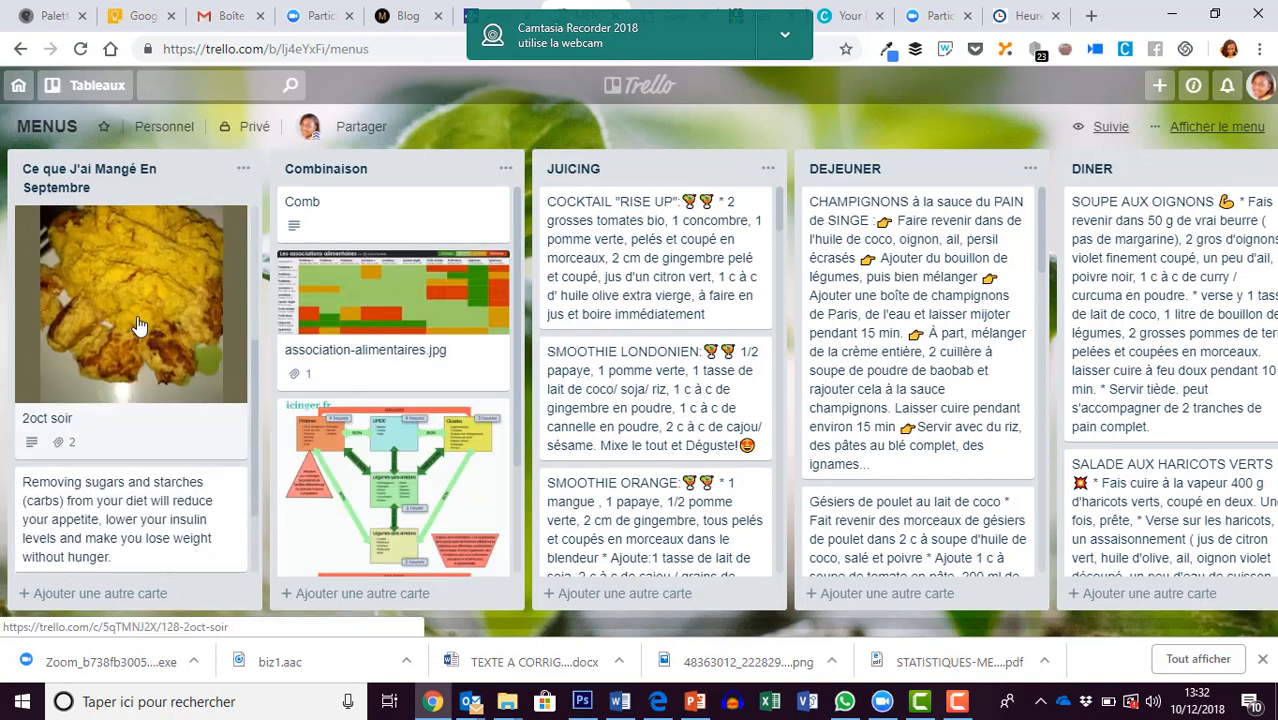
scroll(138, 325, down, 1)
scroll(138, 325, up, 3)
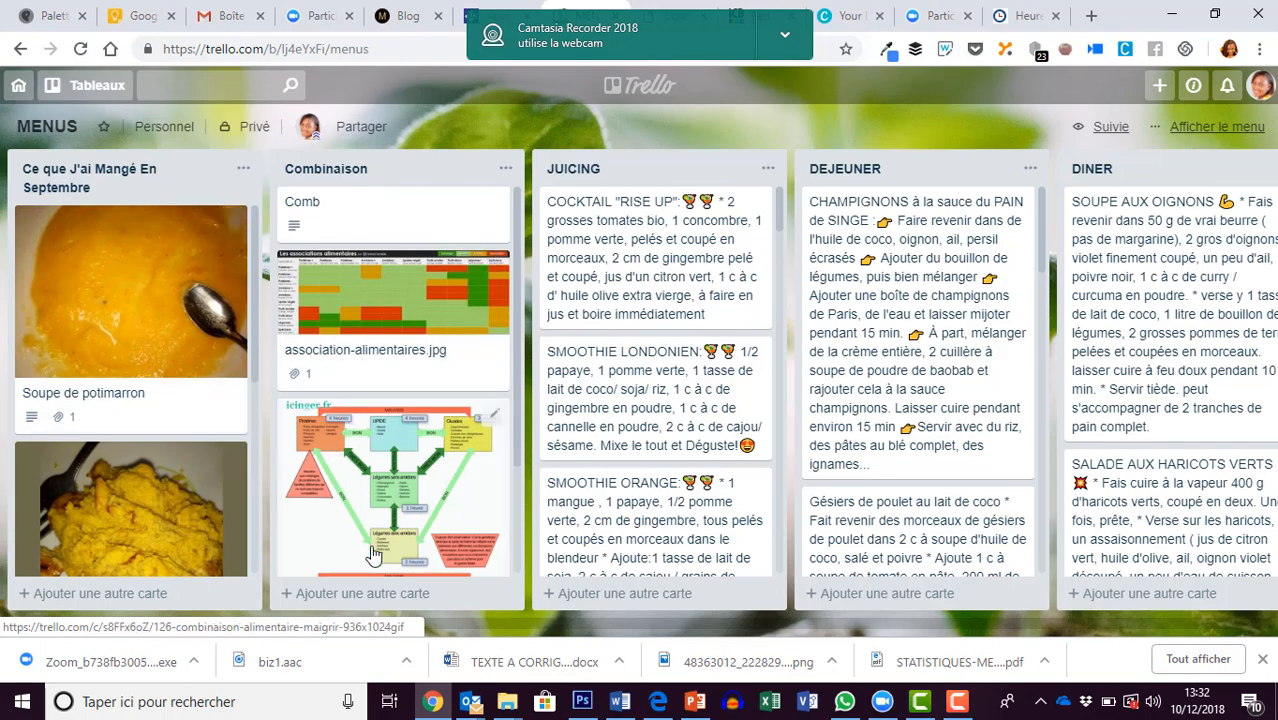
Step: Look through the recipe cards in the RECETTES, VIANDES and Collation lists of the MENUS board
drag(343, 622, 1172, 607)
scroll(740, 316, down, 5)
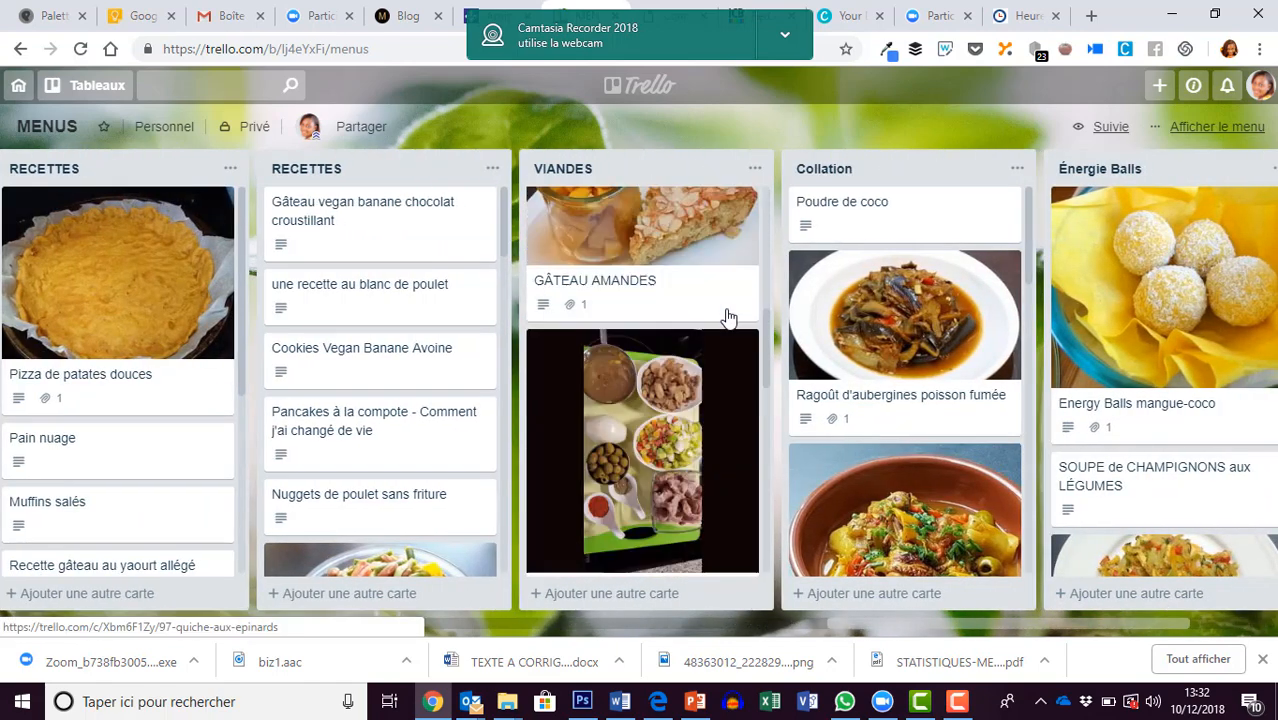
scroll(728, 316, down, 3)
scroll(880, 333, down, 8)
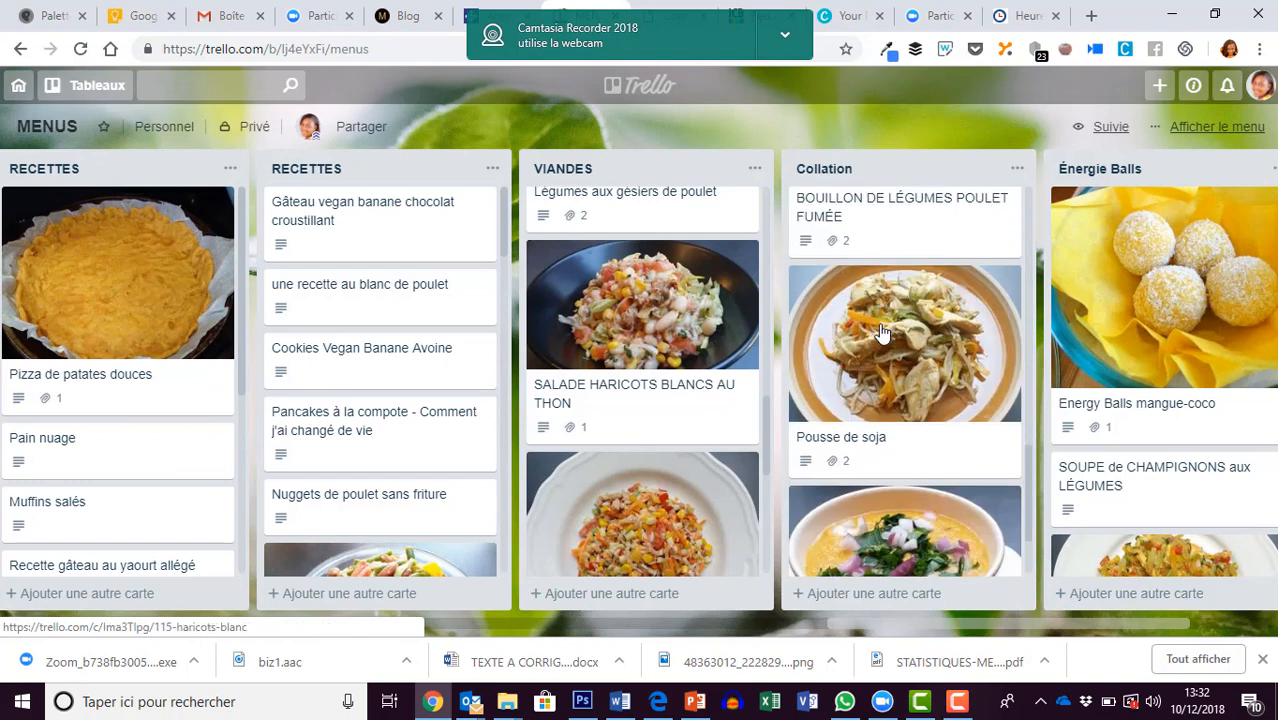
scroll(880, 333, down, 3)
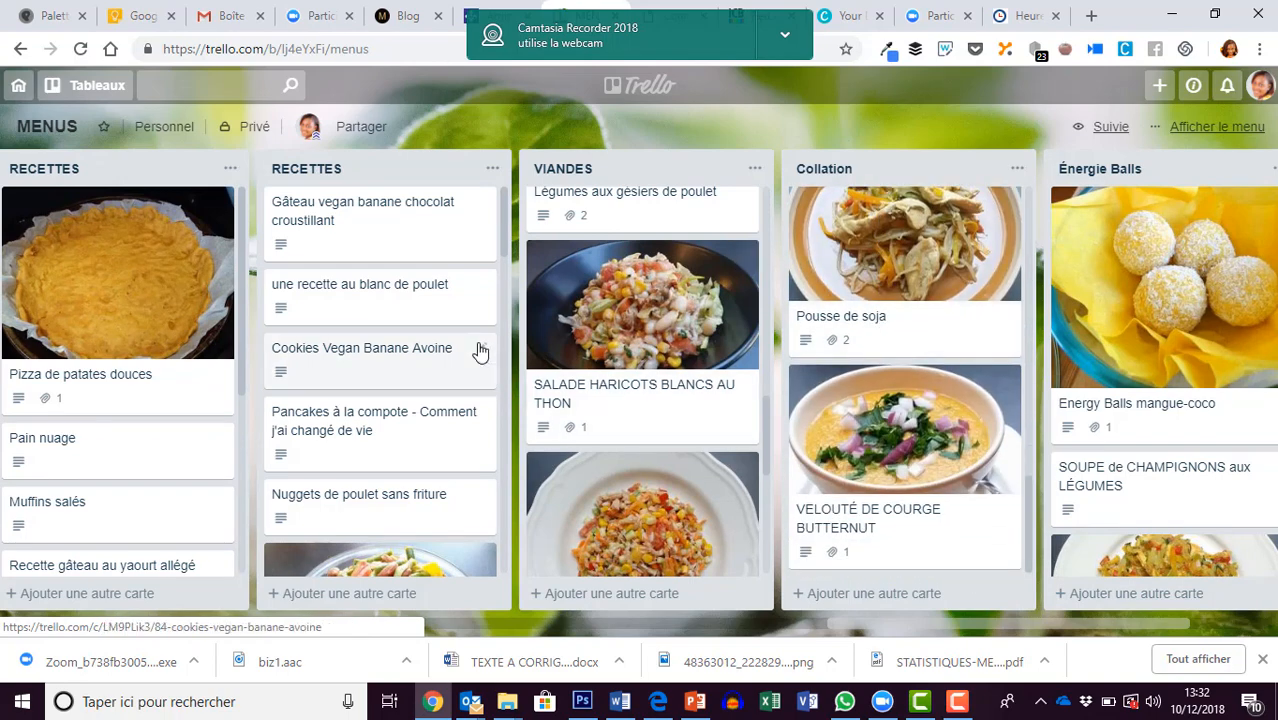
scroll(562, 337, down, 8)
scroll(434, 343, down, 10)
scroll(432, 342, down, 10)
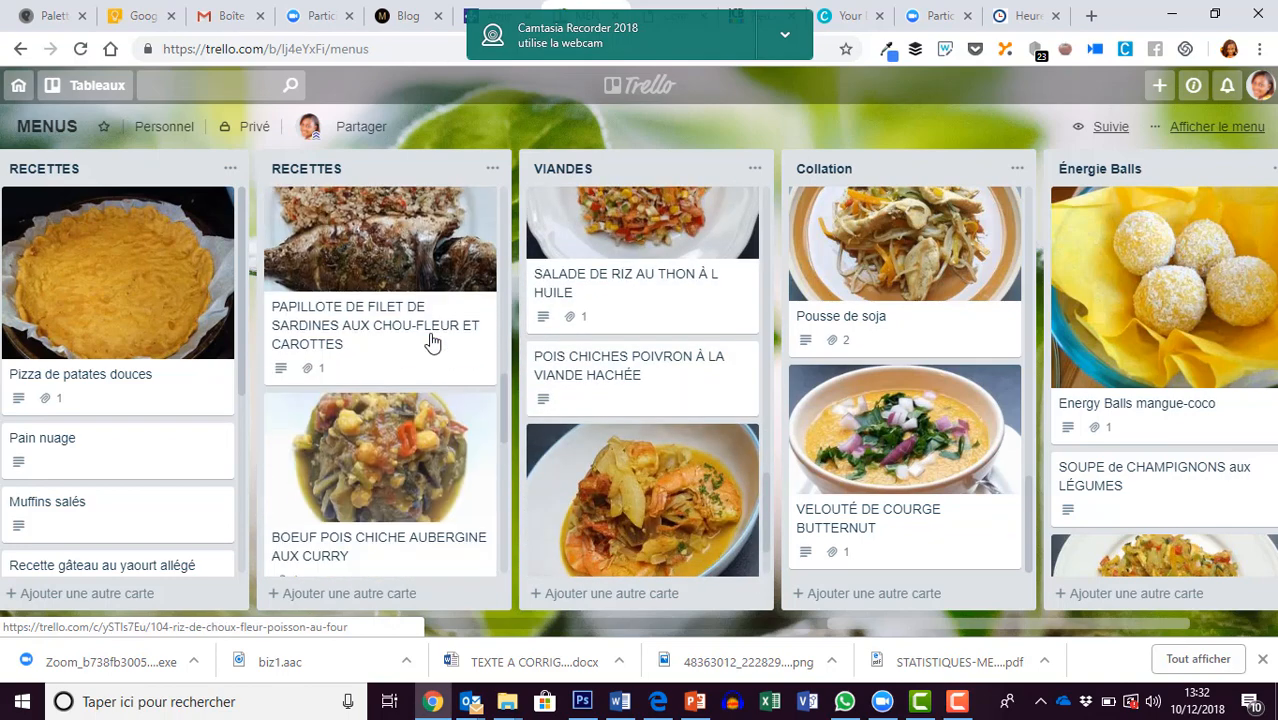
scroll(432, 342, down, 3)
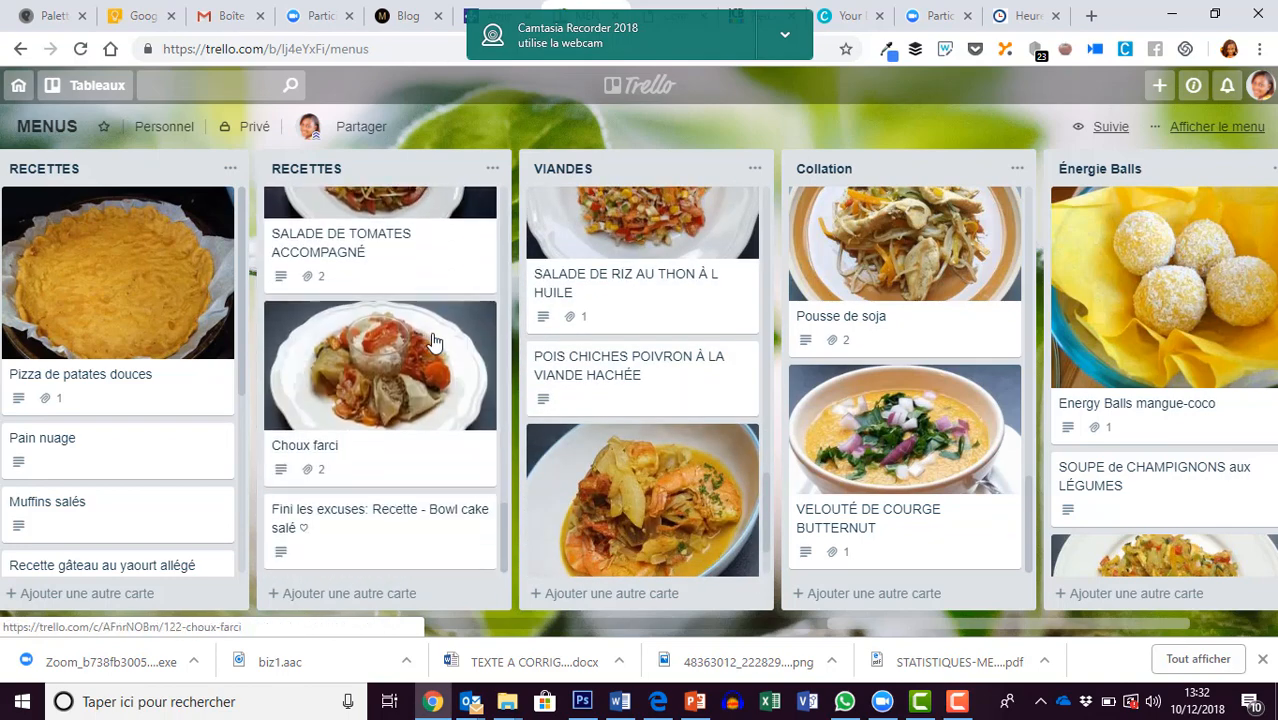
scroll(434, 345, up, 6)
scroll(437, 355, up, 6)
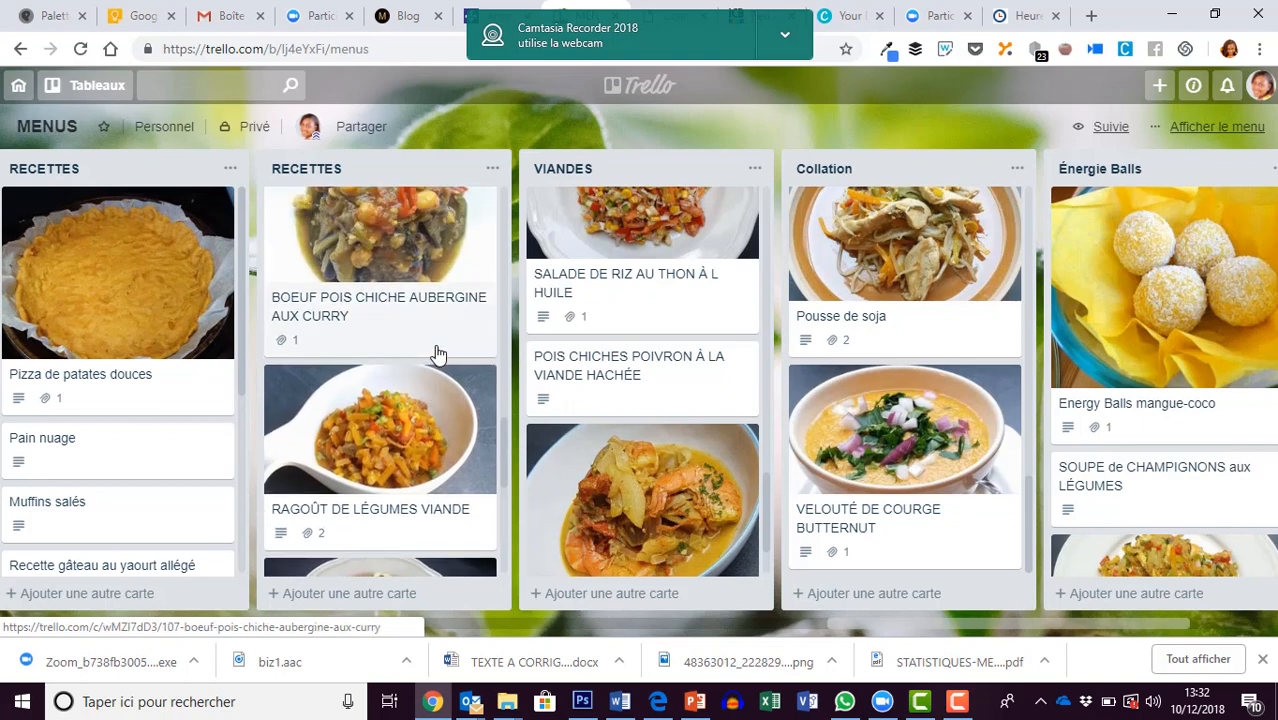
scroll(443, 354, up, 5)
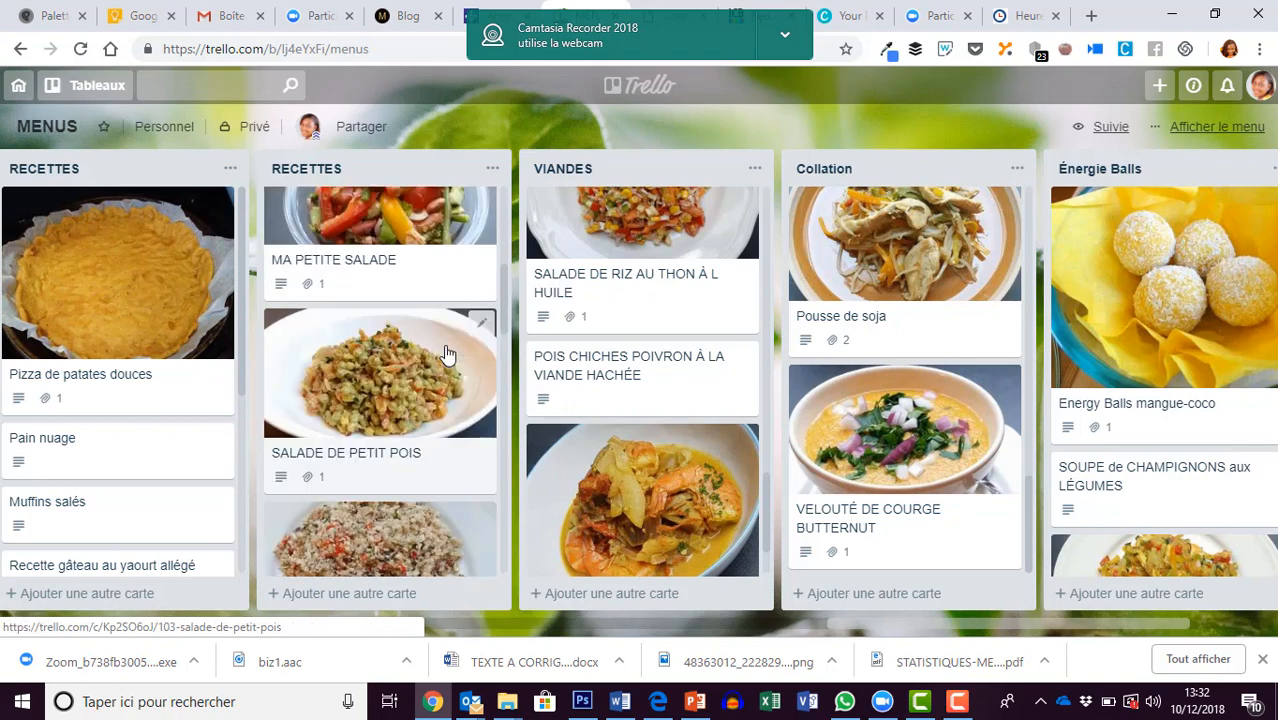
scroll(793, 502, up, 3)
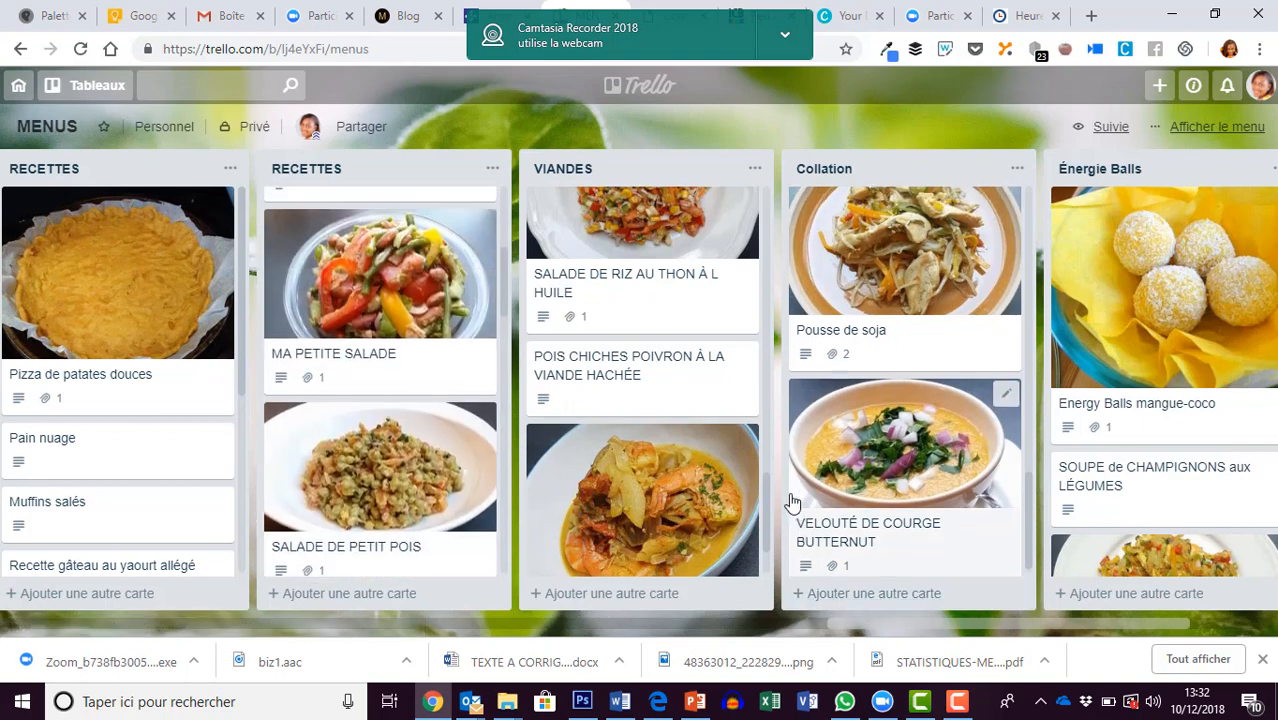
scroll(643, 316, up, 2)
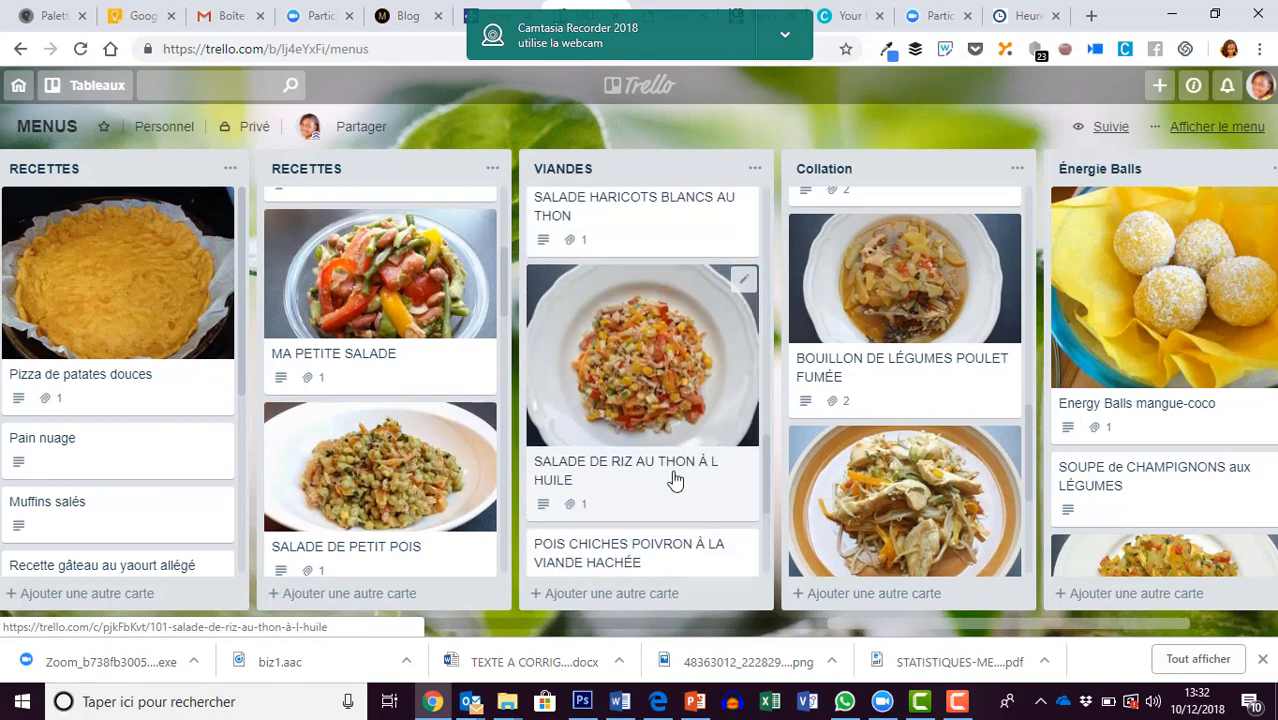
Step: Open the "SALADE DE RIZ AU THON À L HUILE" card in the VIANDES list, read its recipe and close it
click(651, 368)
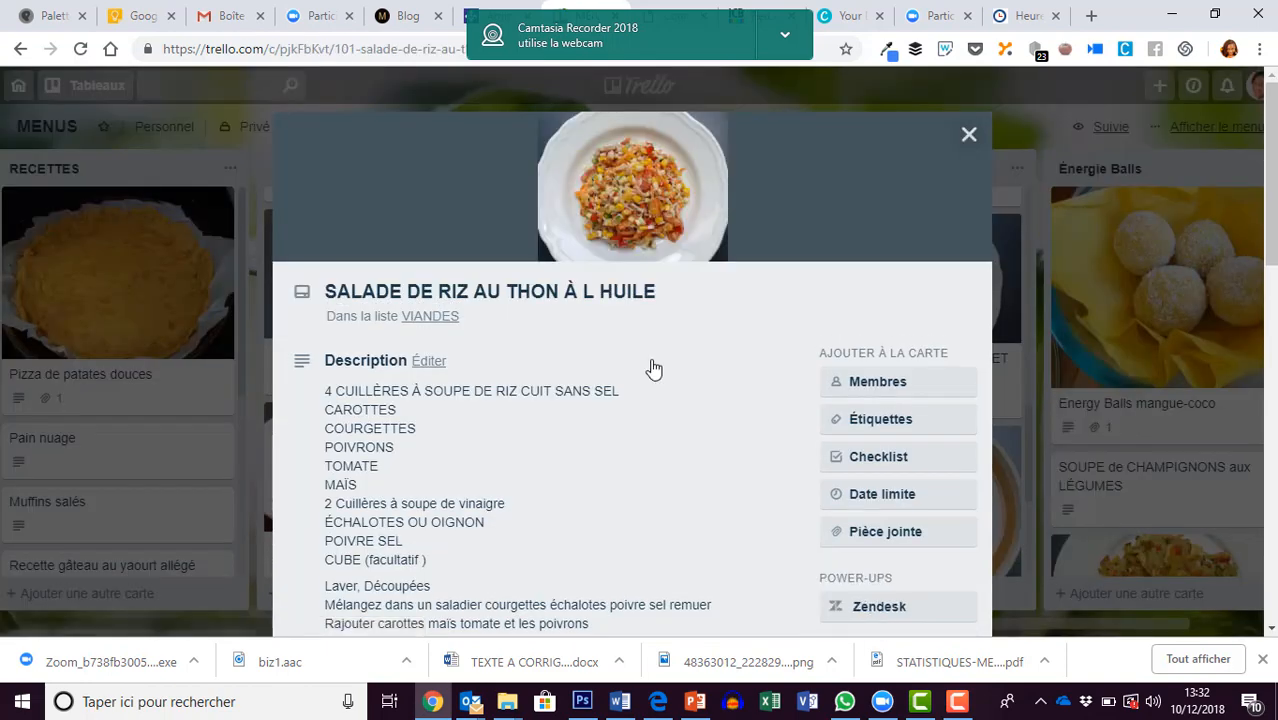
scroll(652, 368, down, 4)
scroll(650, 365, up, 3)
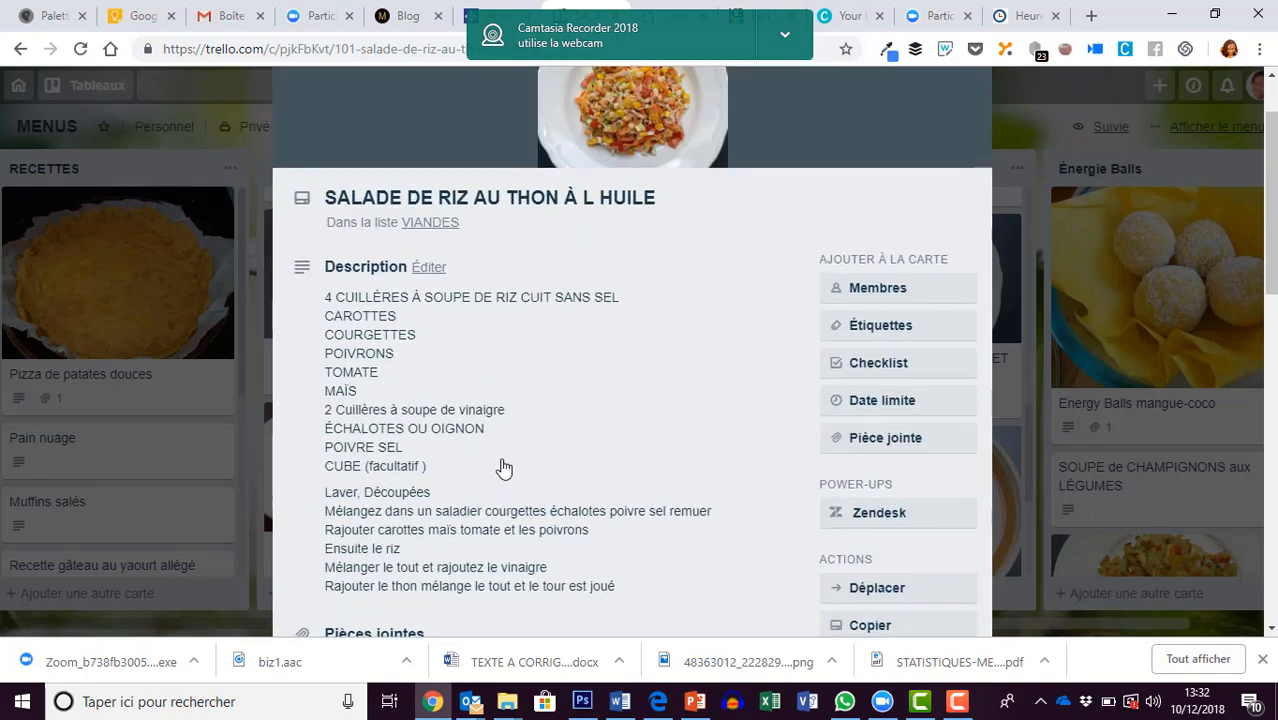
scroll(503, 468, down, 4)
scroll(505, 480, up, 5)
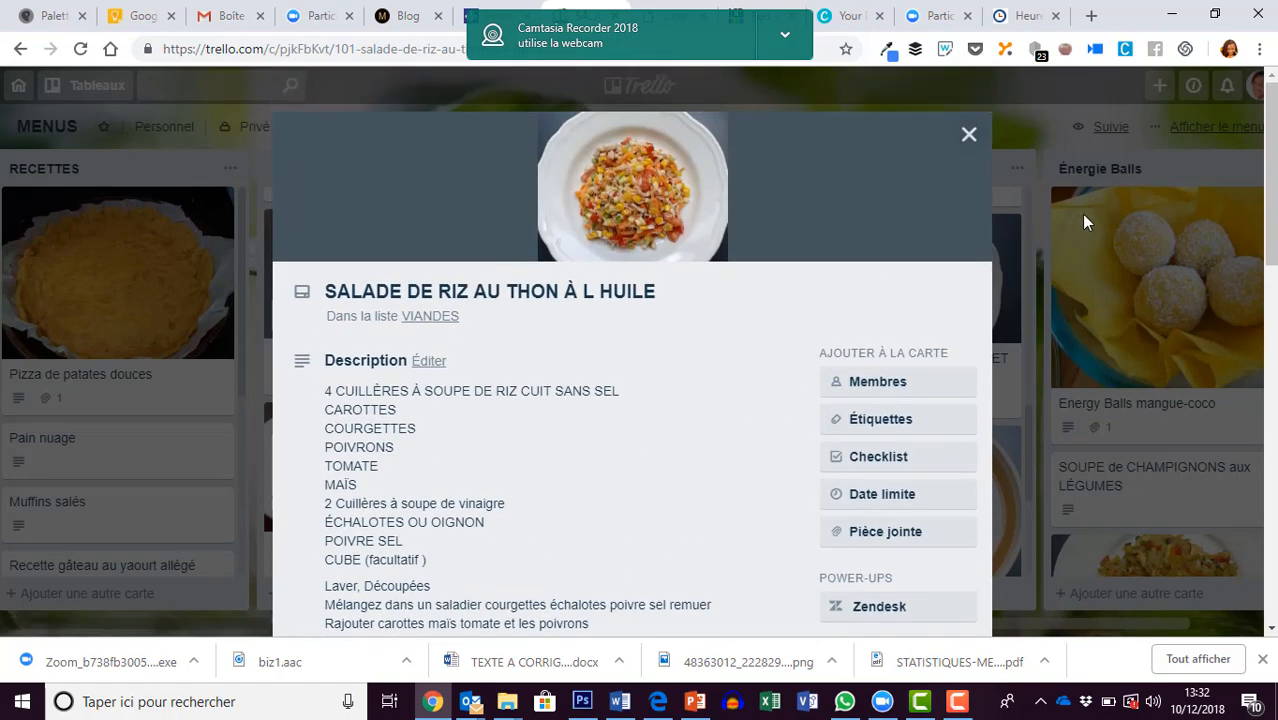
click(988, 156)
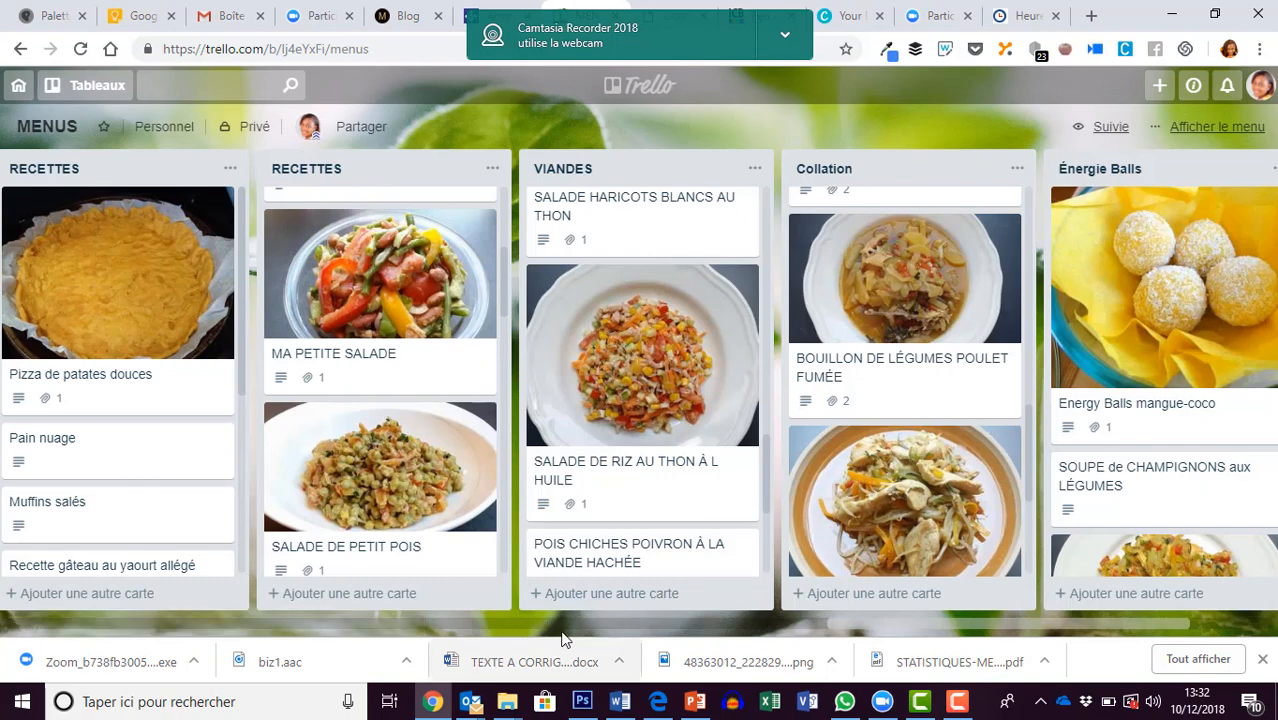
Step: Open the LISTE DE COURSE card in the list of the same name, read the shopping items and close it
drag(878, 625, 446, 628)
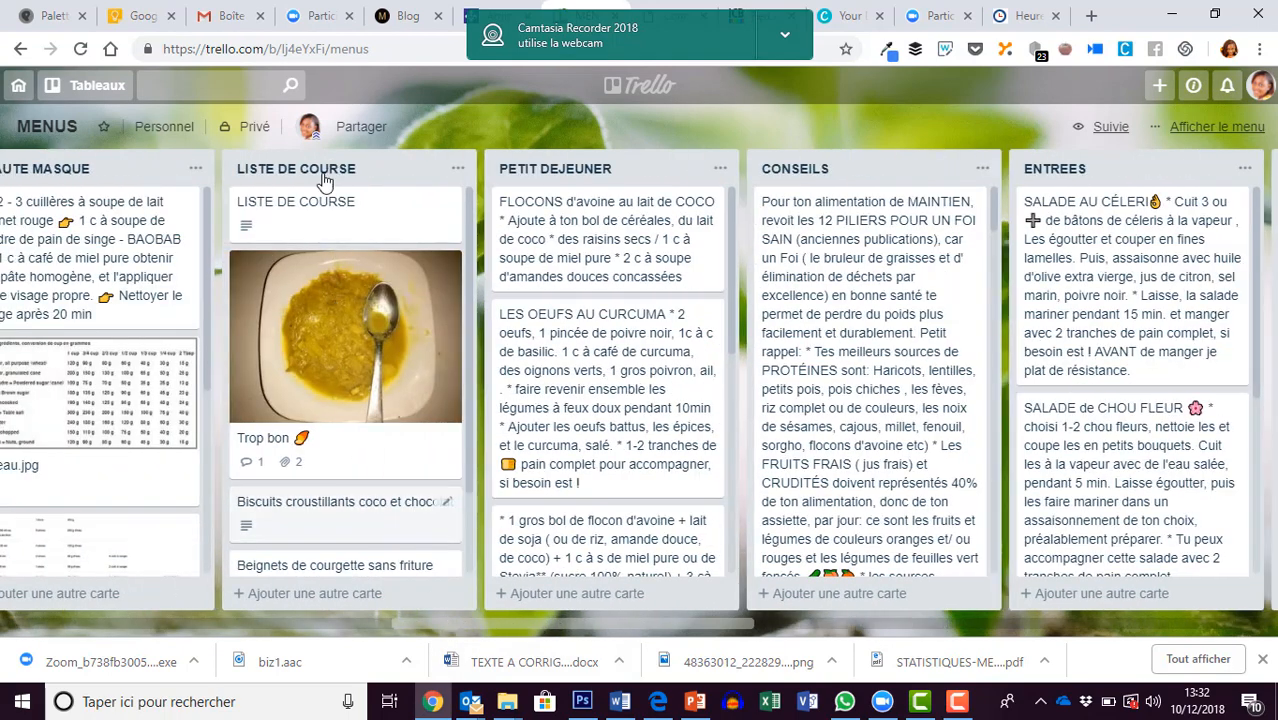
click(313, 207)
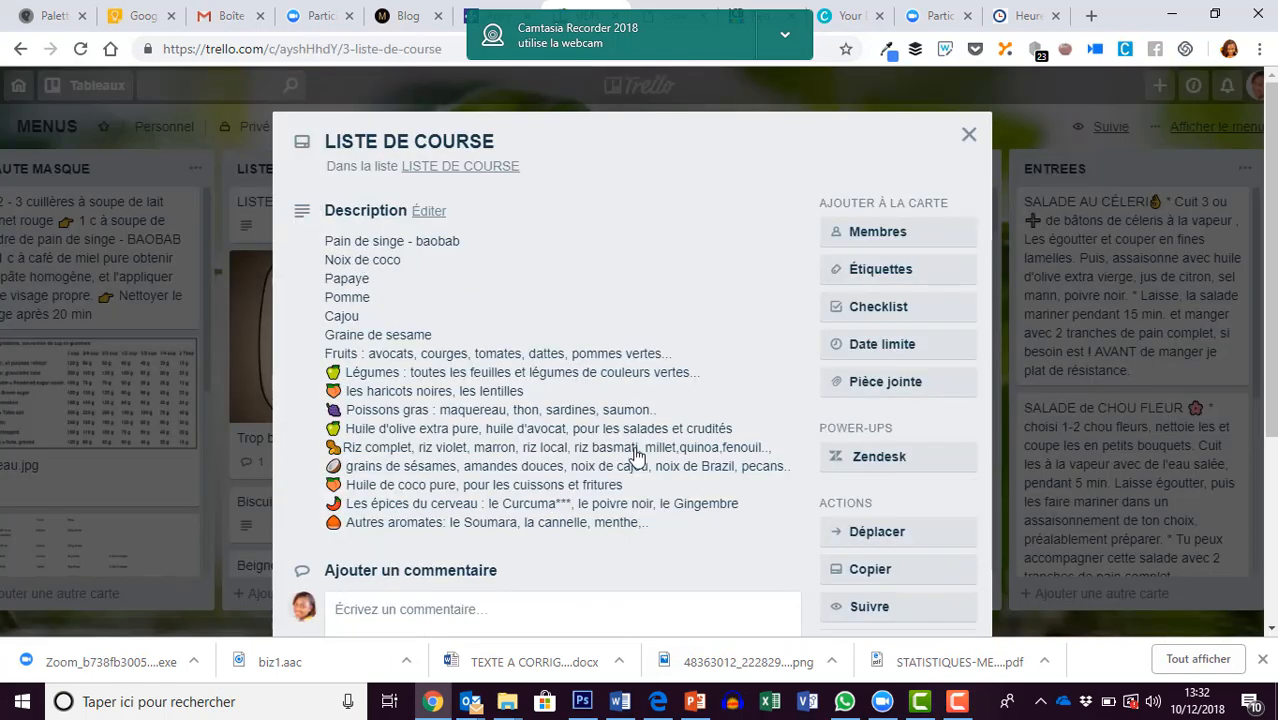
scroll(640, 468, down, 1)
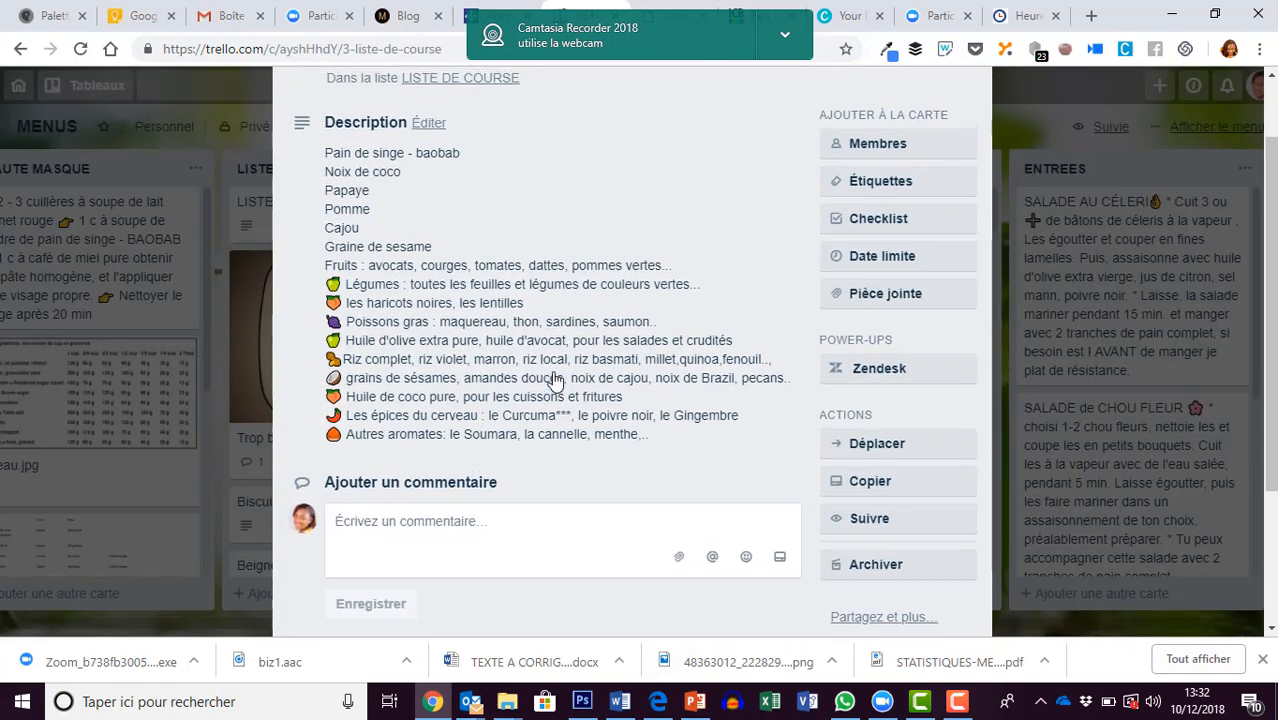
scroll(553, 380, up, 1)
click(960, 138)
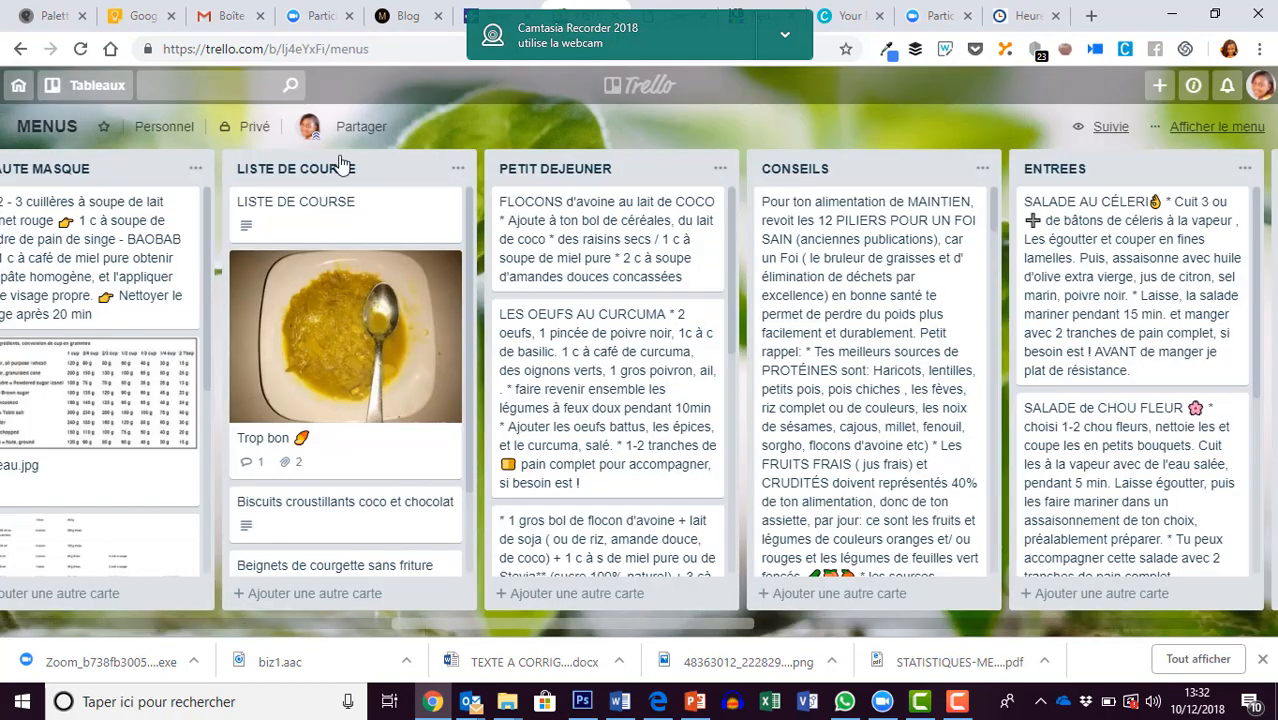
Step: Return to the boards overview and reopen the MY LIFE board at its life-area lists
click(18, 88)
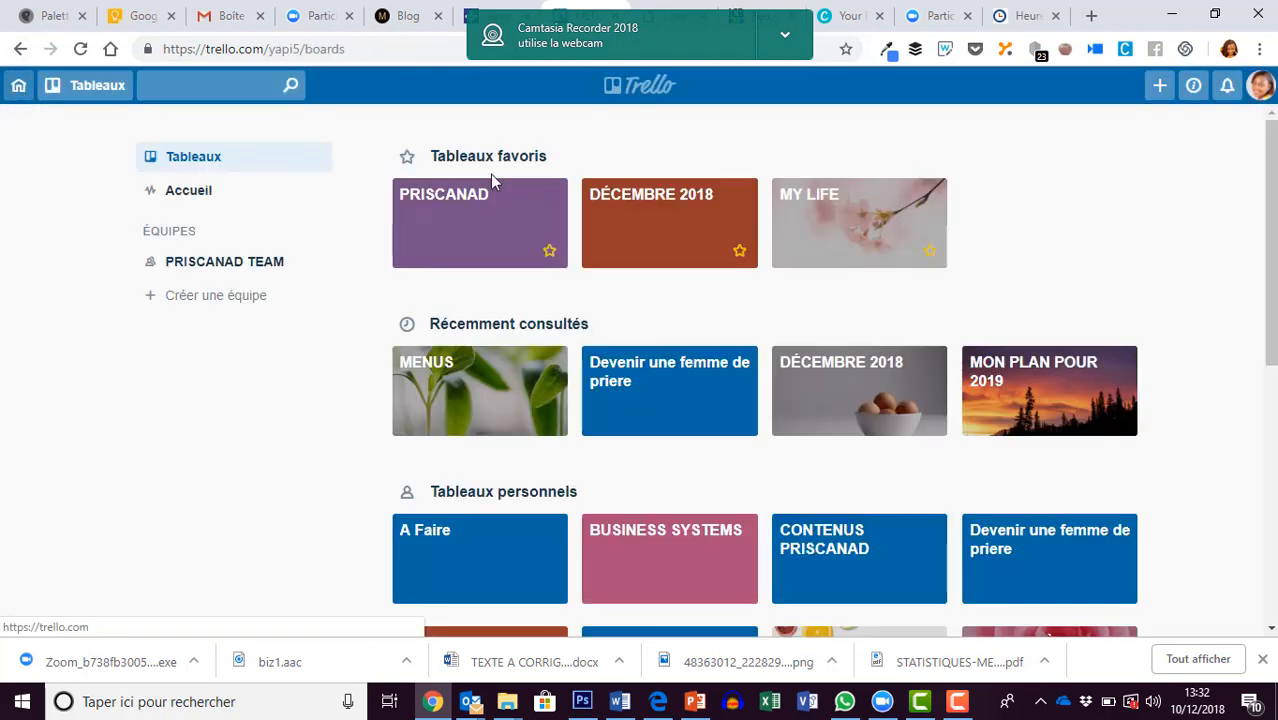
click(856, 215)
drag(420, 628, 676, 628)
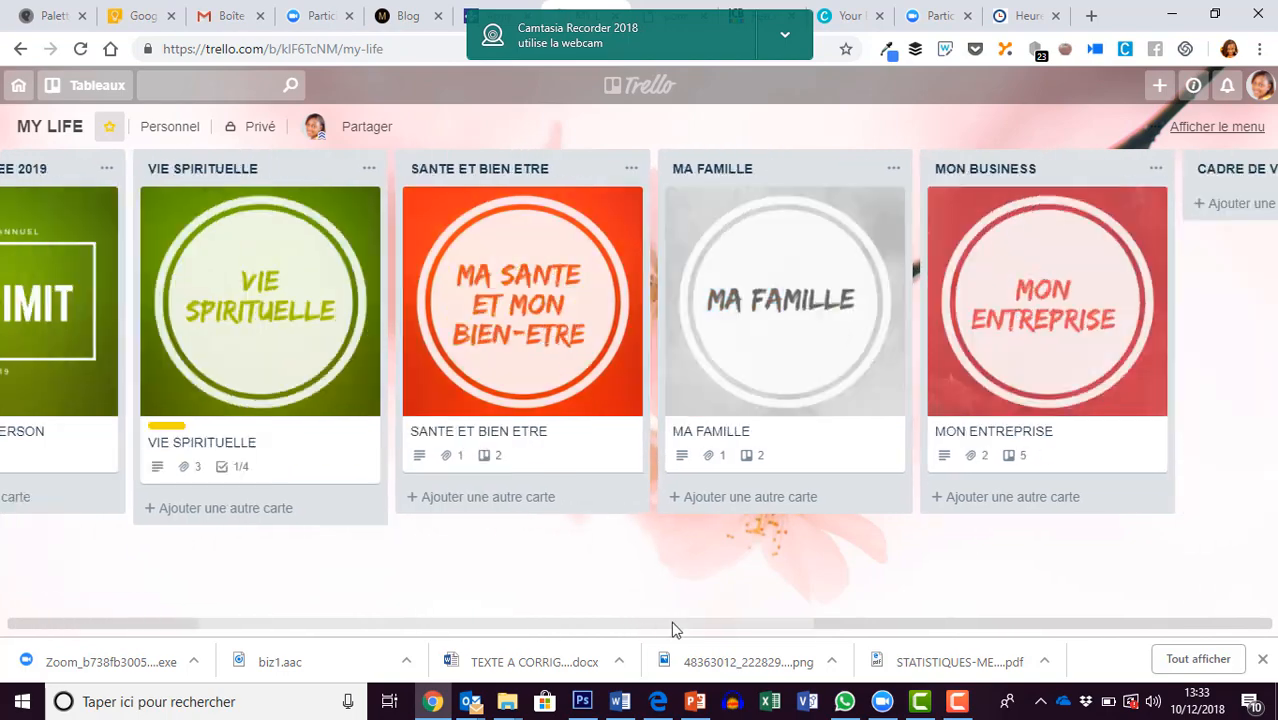
Step: Open the MA FAMILLE card, review its description, attached boards and activity, and close it
click(517, 385)
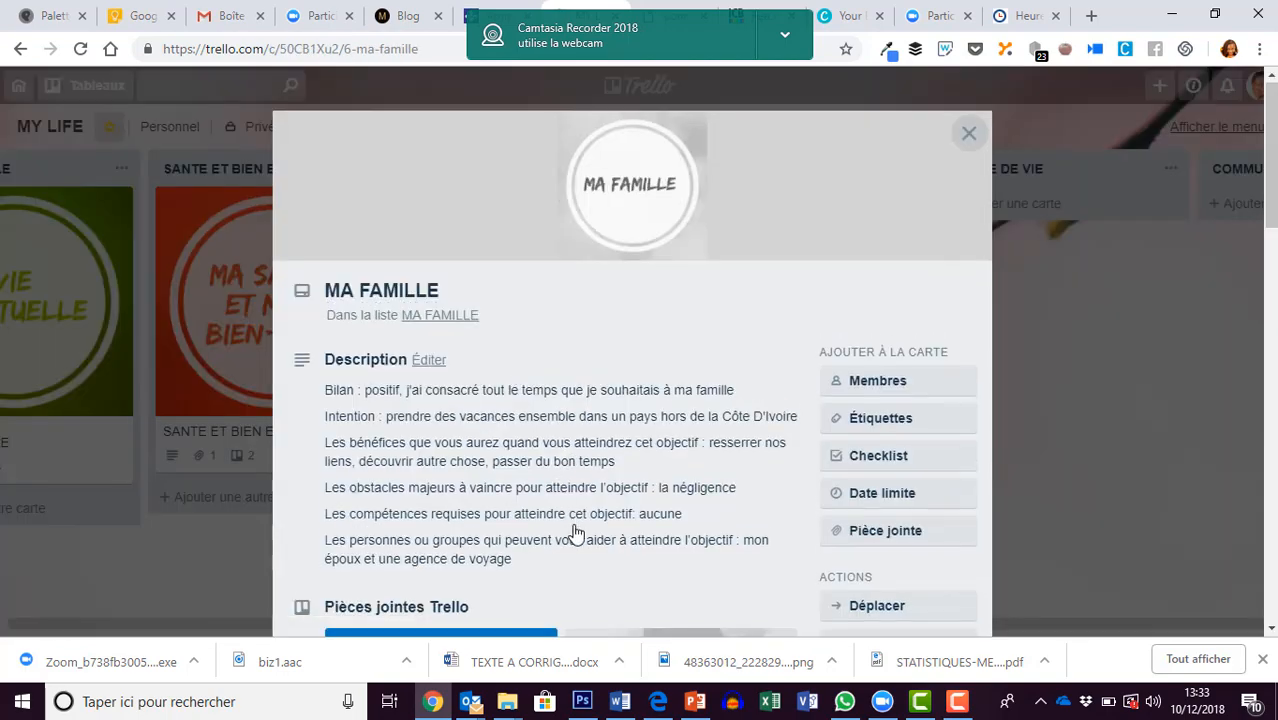
scroll(571, 528, down, 6)
scroll(576, 538, up, 7)
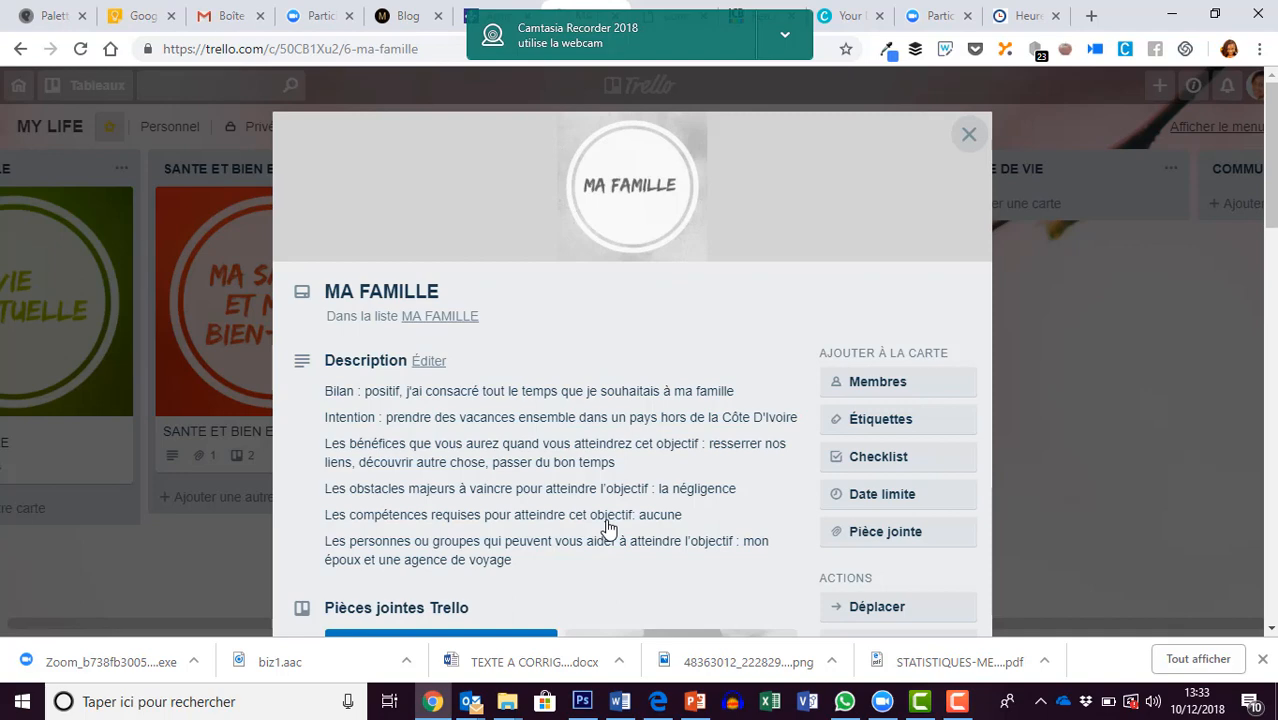
scroll(607, 527, down, 1)
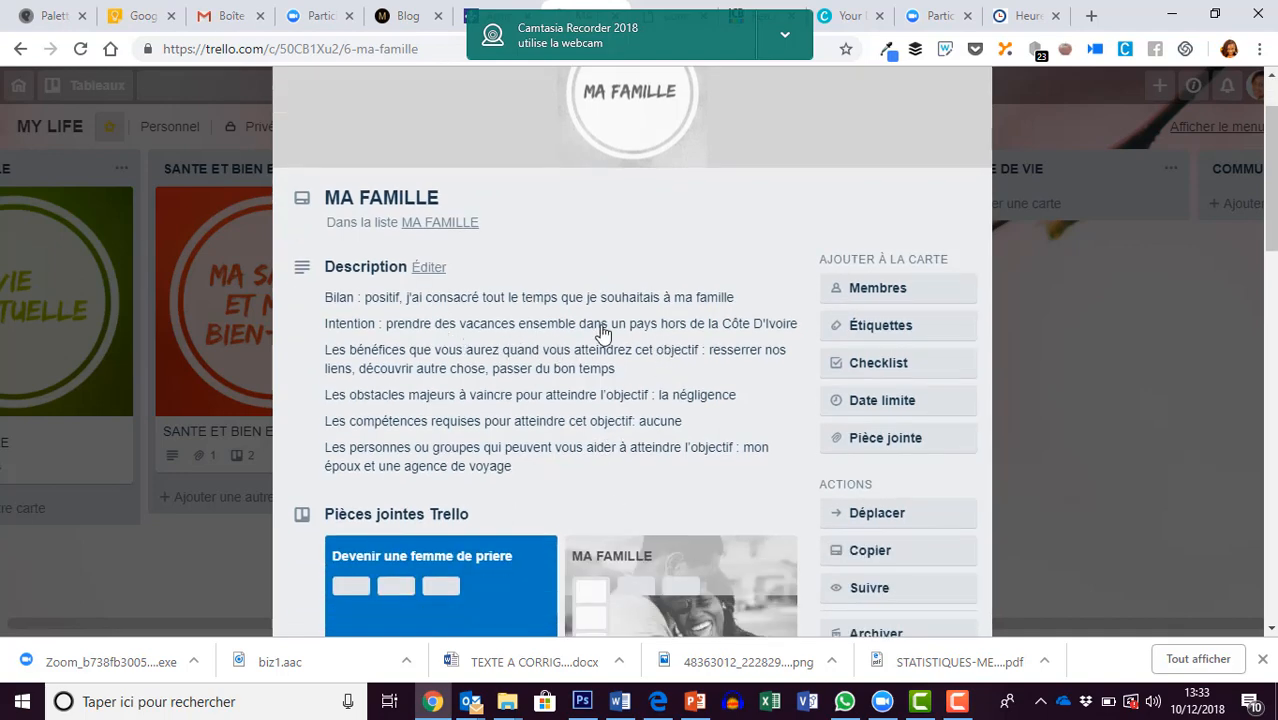
scroll(725, 499, down, 4)
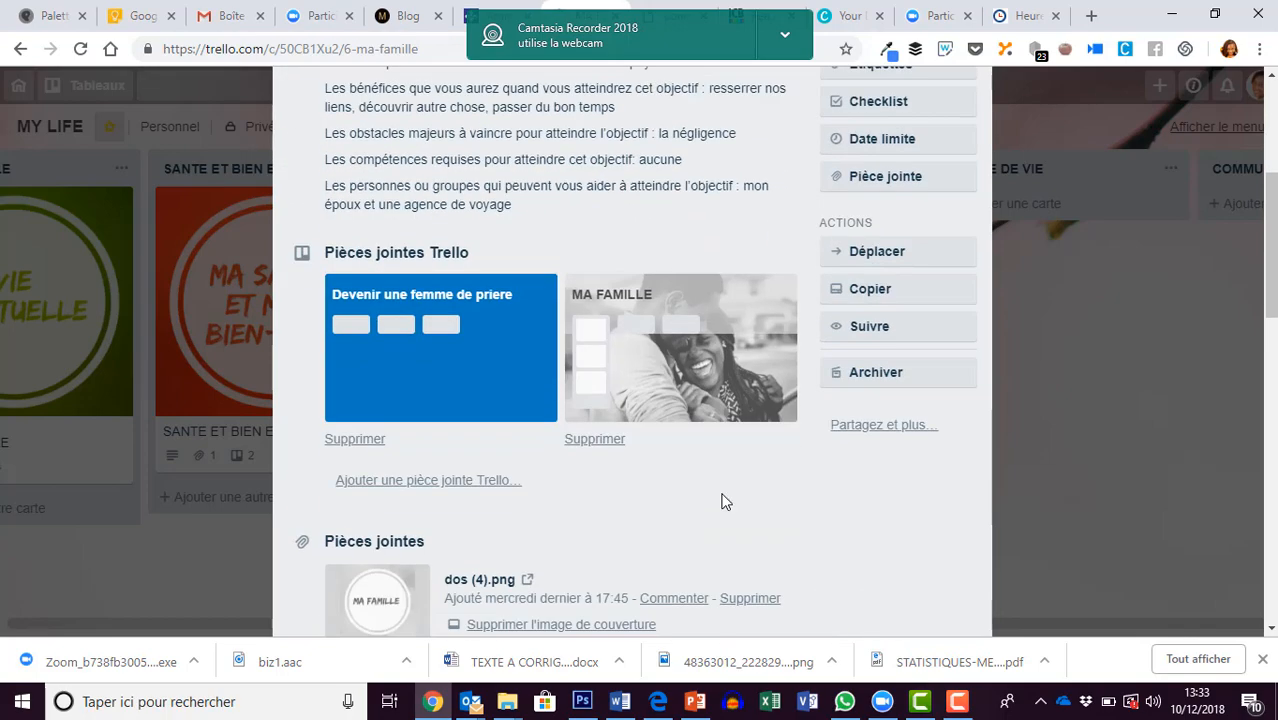
scroll(725, 499, down, 6)
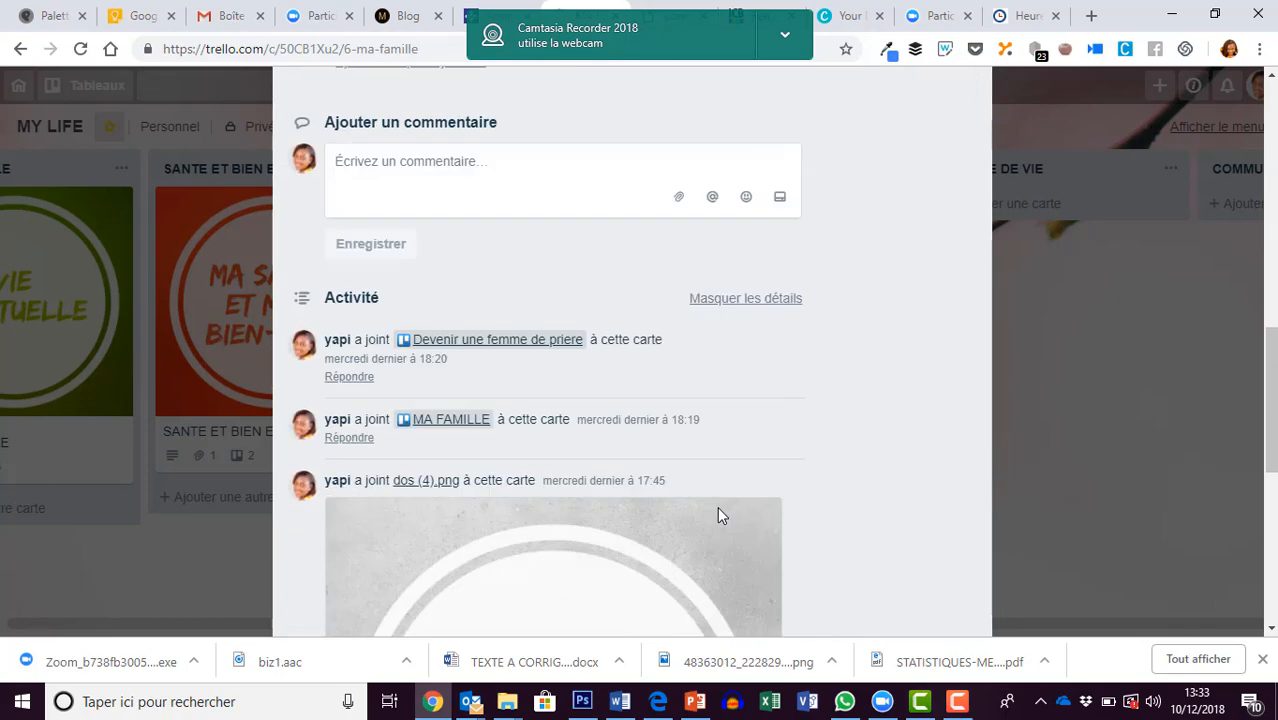
scroll(717, 517, up, 10)
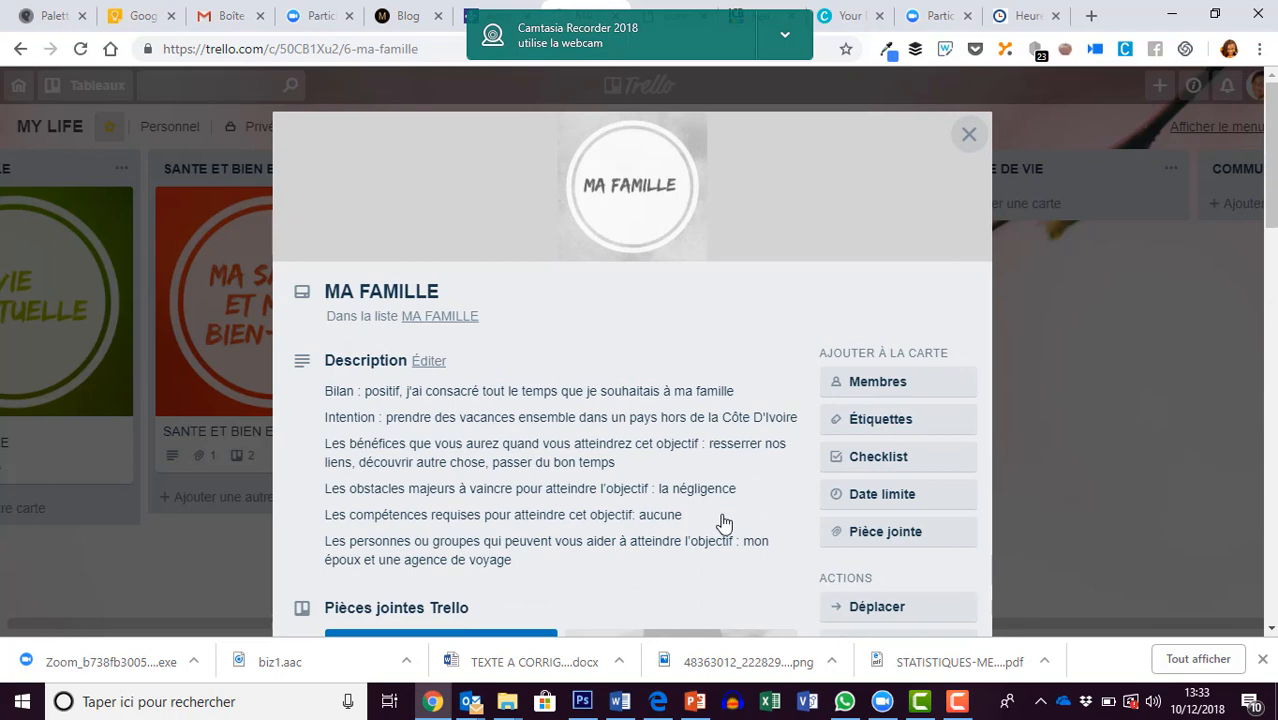
click(967, 135)
Step: Open the MON ENTREPRISE card in the MON BUSINESS list and review its description and attached boards
click(779, 352)
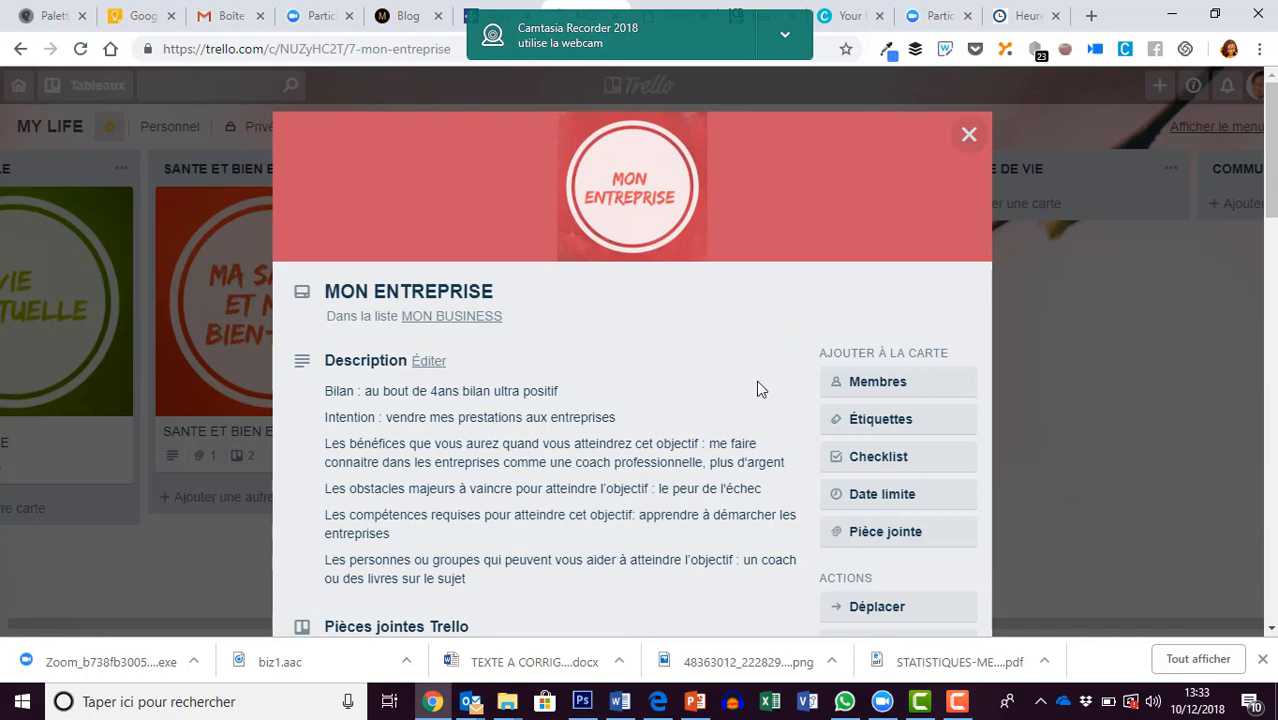
scroll(760, 404, down, 2)
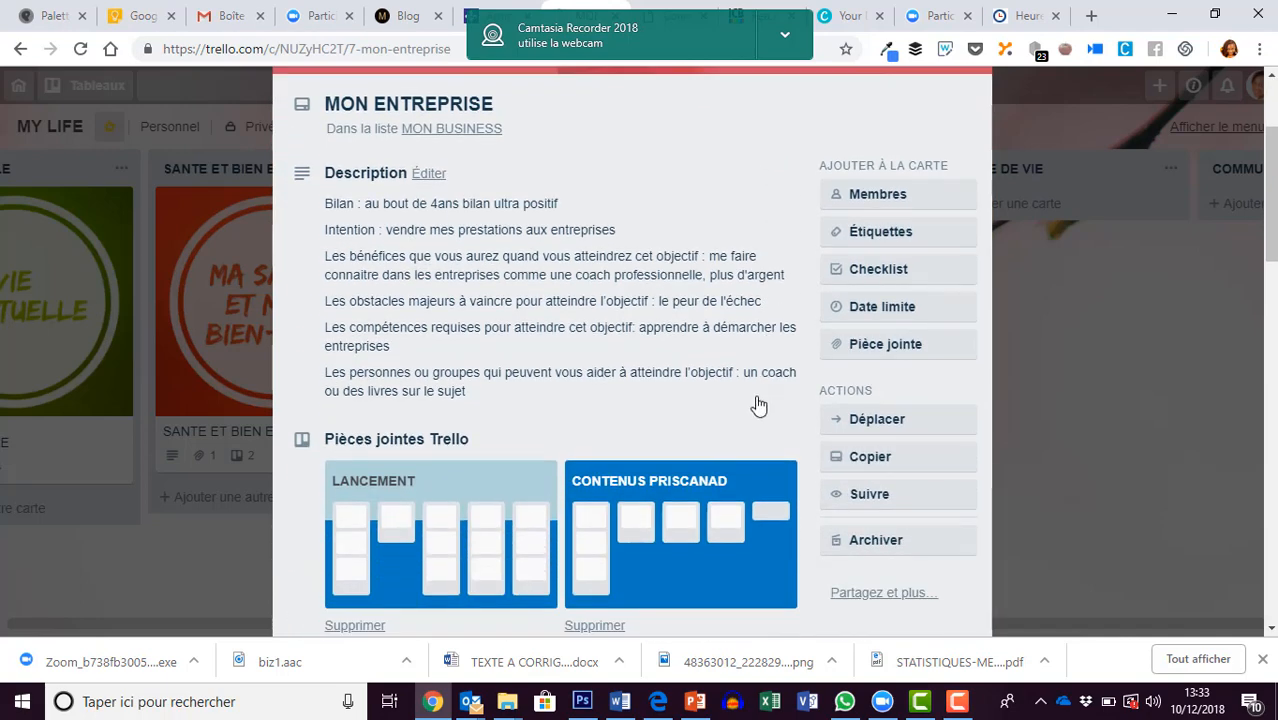
scroll(758, 407, down, 4)
scroll(758, 404, up, 3)
scroll(758, 404, up, 3)
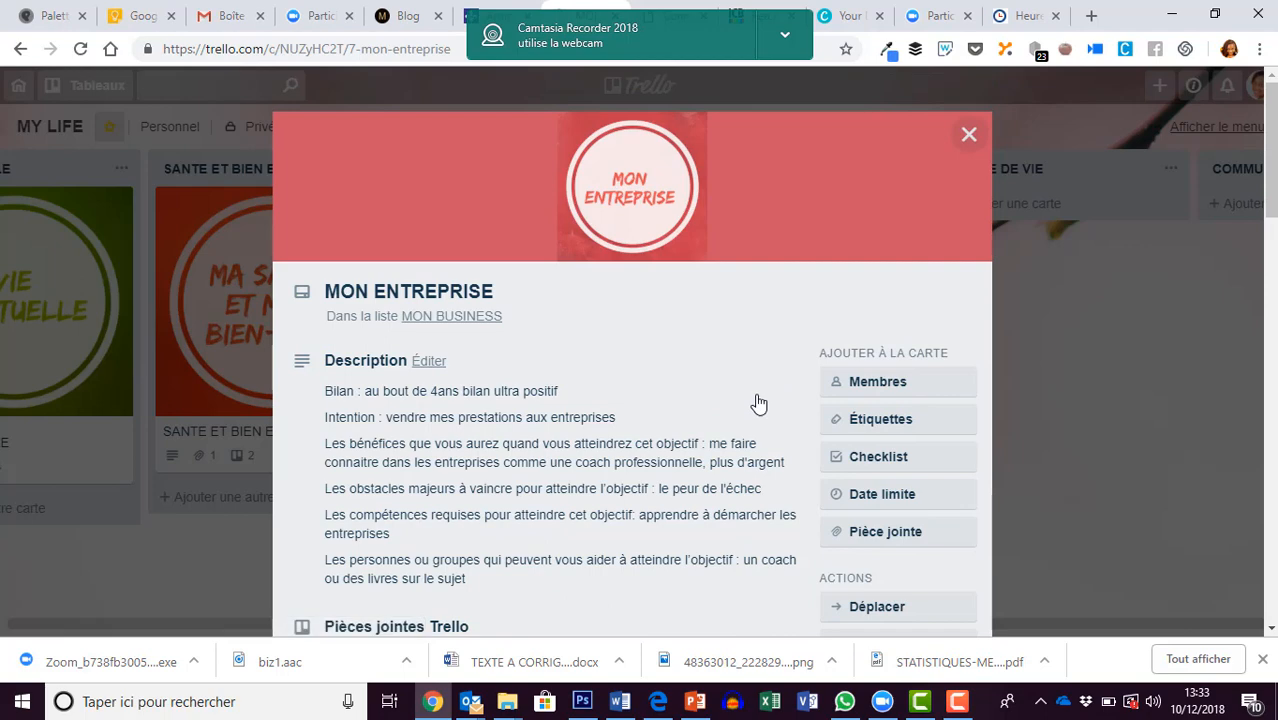
scroll(758, 404, down, 2)
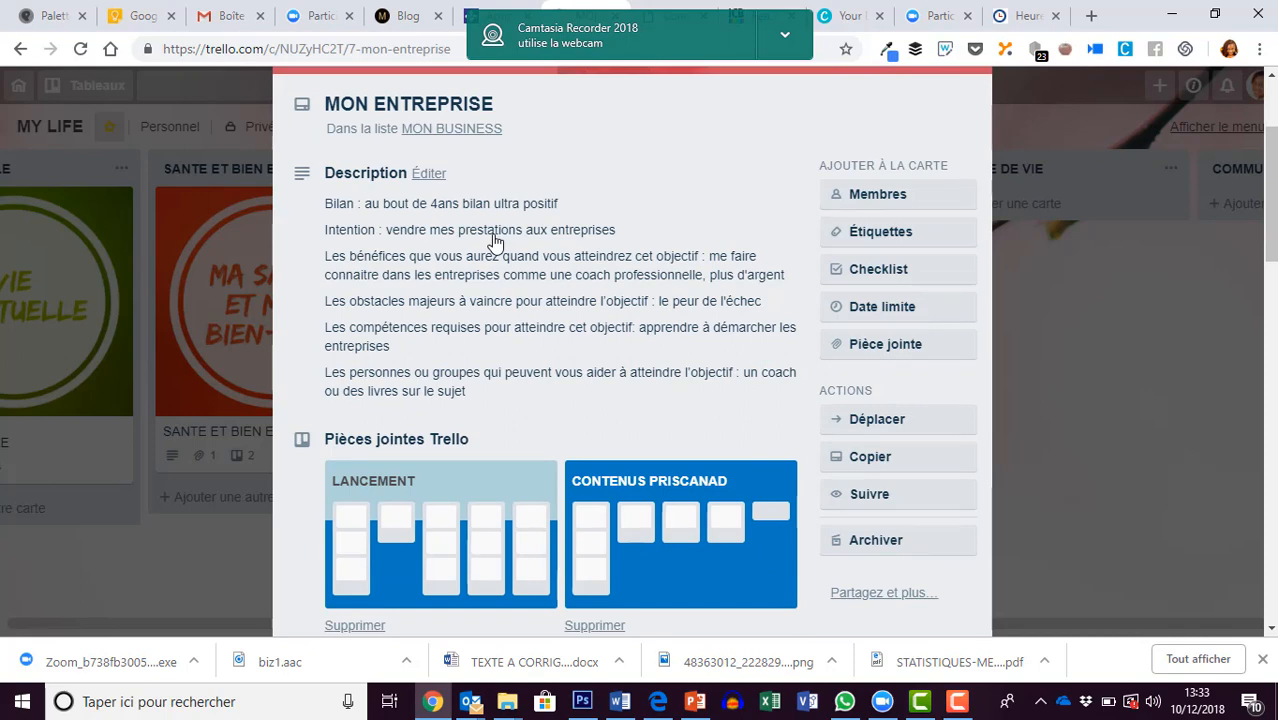
Step: Open the MON ENTREPRISE card's description for editing and select all of its text
click(493, 242)
key(ctrl+a)
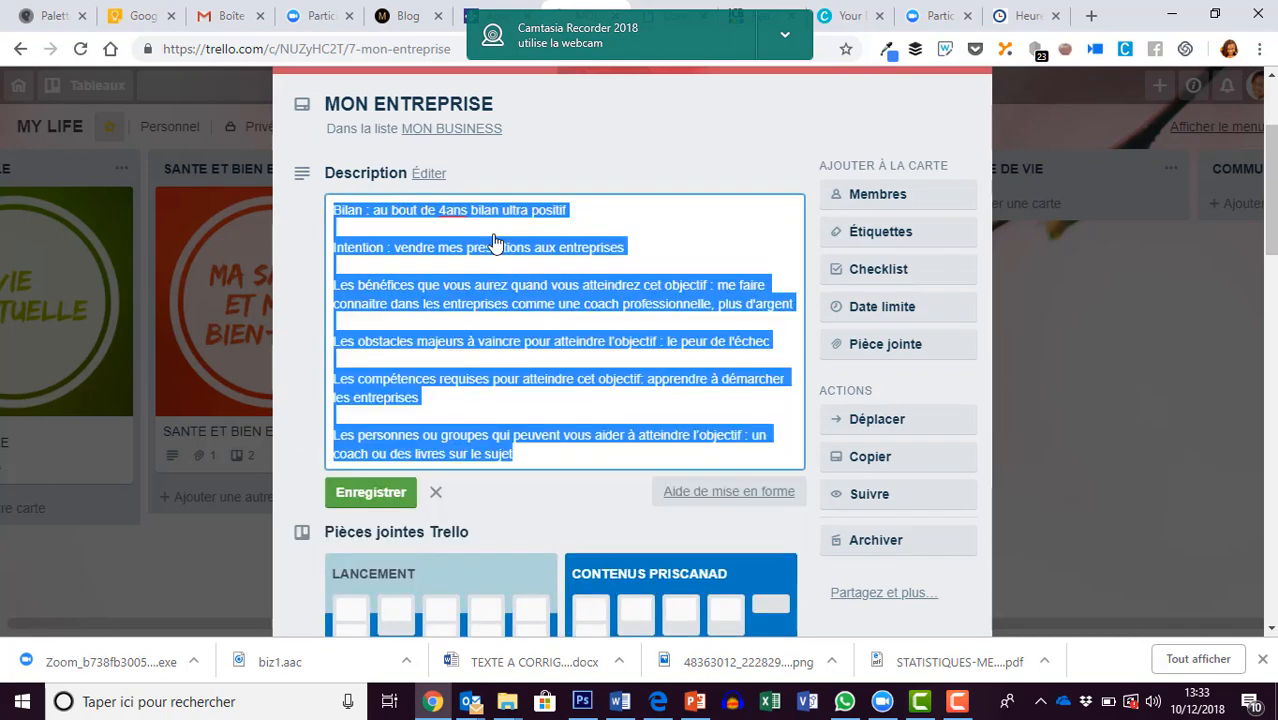